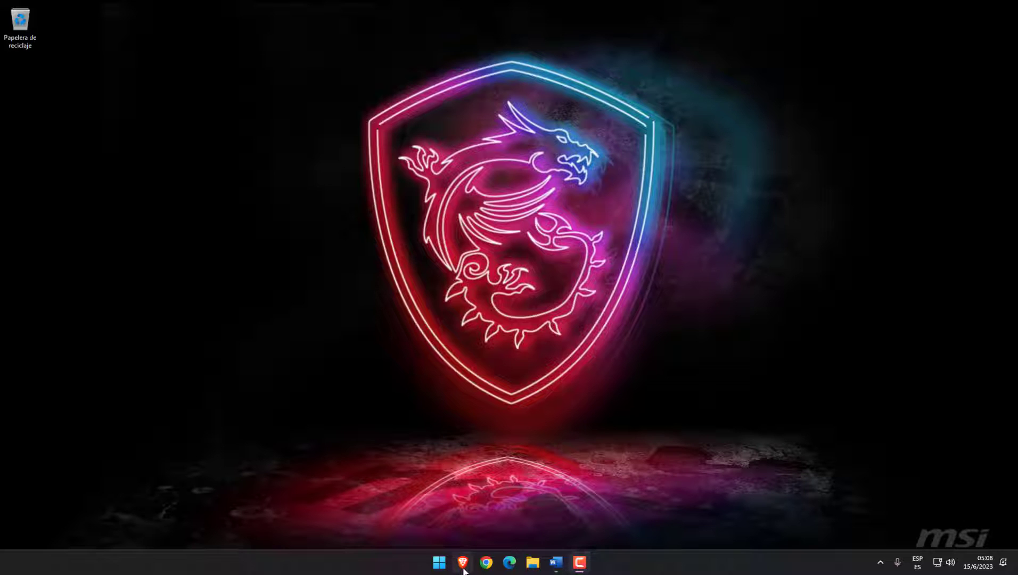
Step: Search Google in the Brave browser for "lazesoft recovery" and open the official lazesoft.com site from the results
{"action": "left_click", "coordinate": [463, 569]}
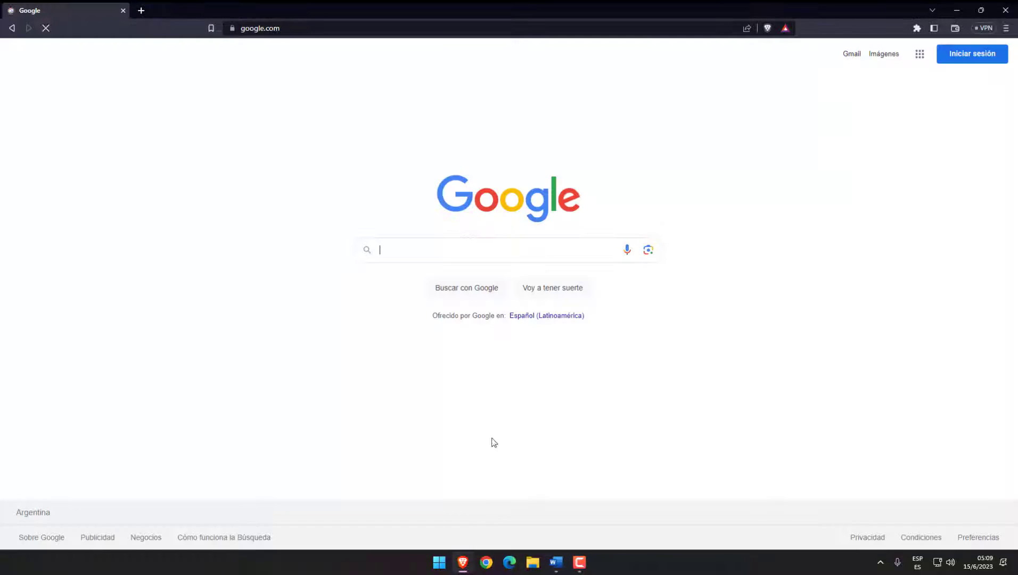
{"action": "left_click", "coordinate": [445, 255]}
{"action": "type", "text": "lazesoft recovery"}
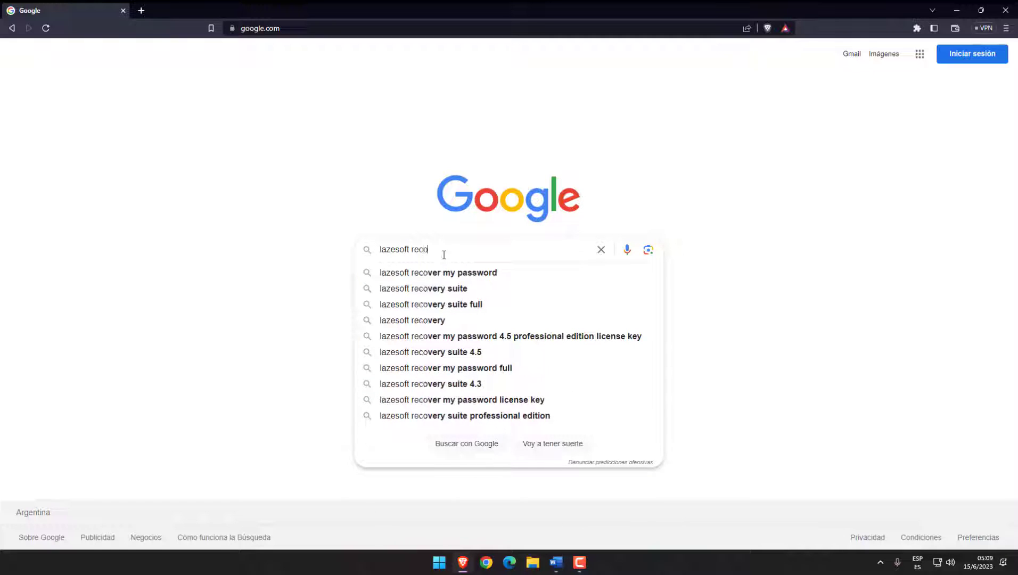
{"action": "key", "text": "Return"}
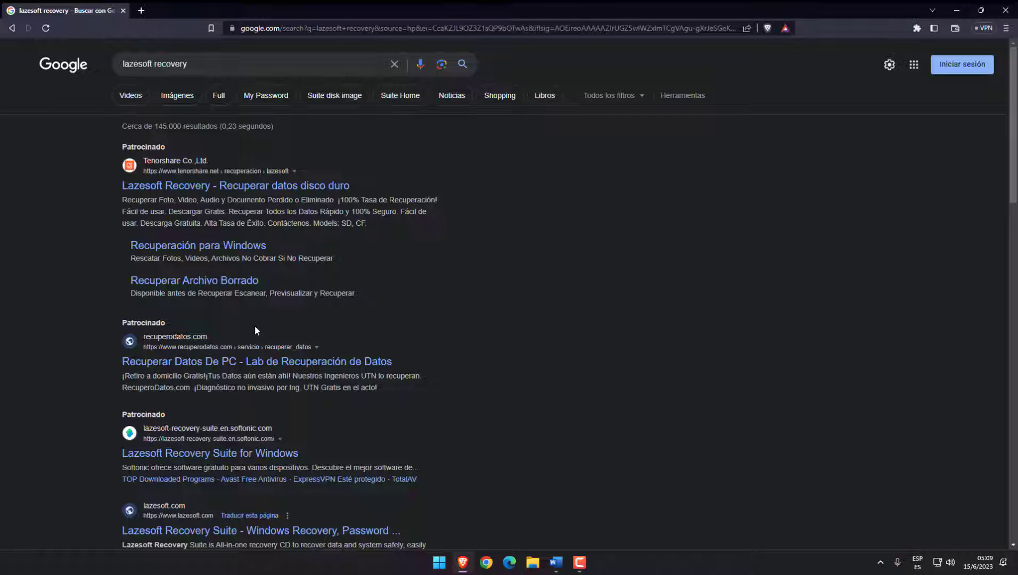
{"action": "scroll", "coordinate": [255, 328], "scroll_direction": "down", "scroll_amount": 3}
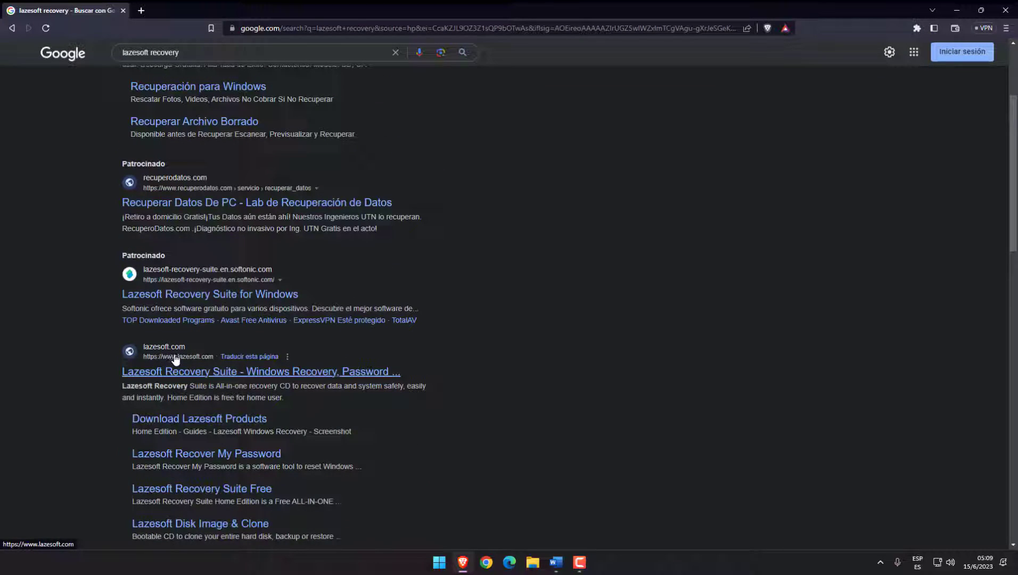
{"action": "left_click", "coordinate": [182, 375]}
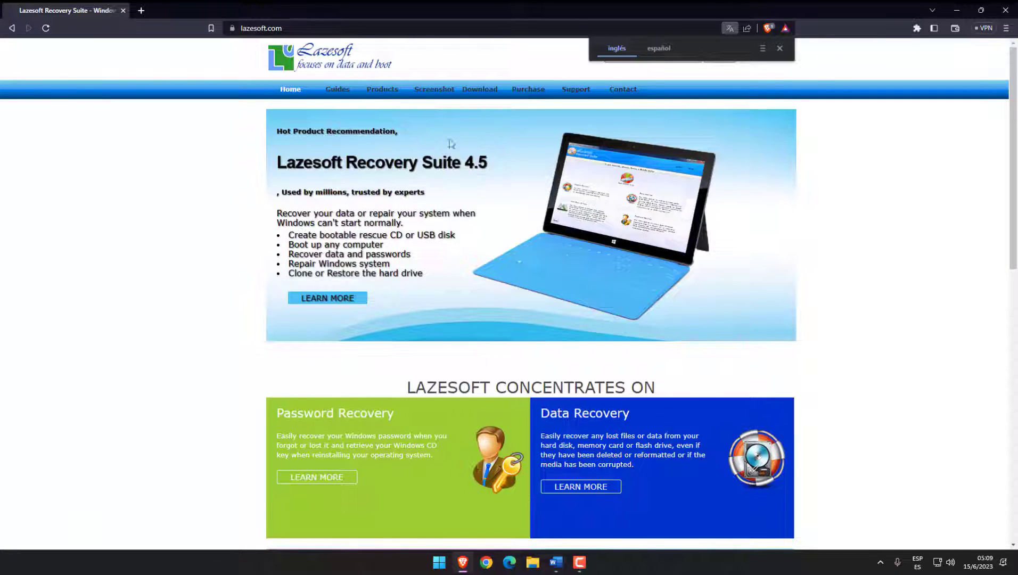
Step: Download the free Lazesoft Recovery Suite 4.5 Home Edition installer to the Escritorio folder and close the browser
{"action": "left_click", "coordinate": [477, 95]}
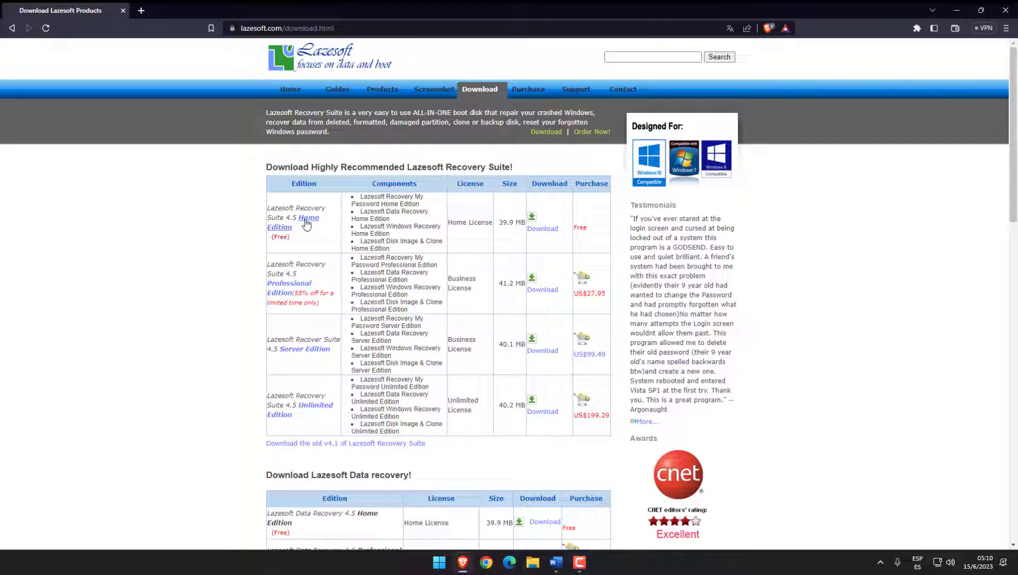
{"action": "left_click", "coordinate": [543, 229]}
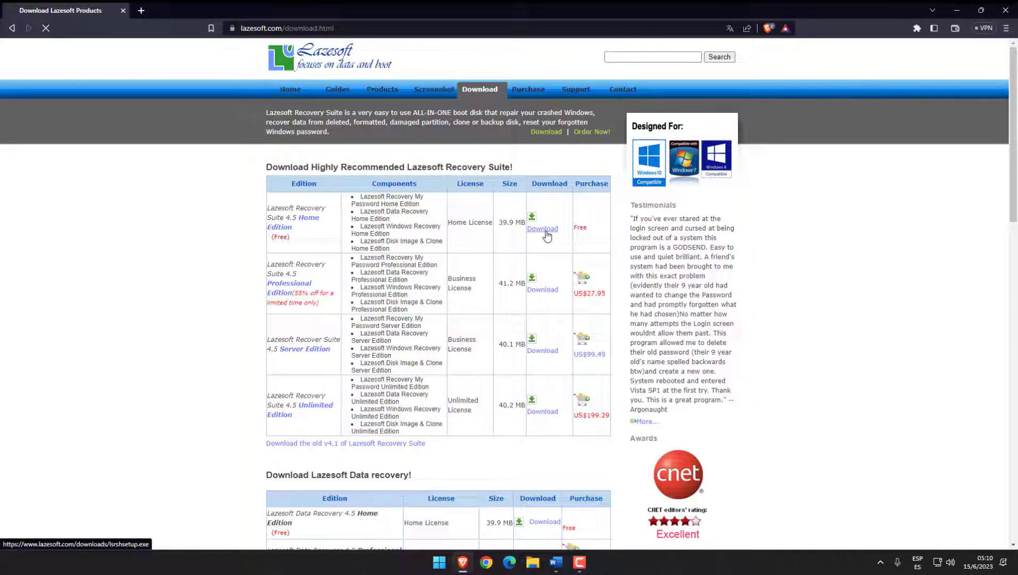
{"action": "left_click", "coordinate": [51, 108]}
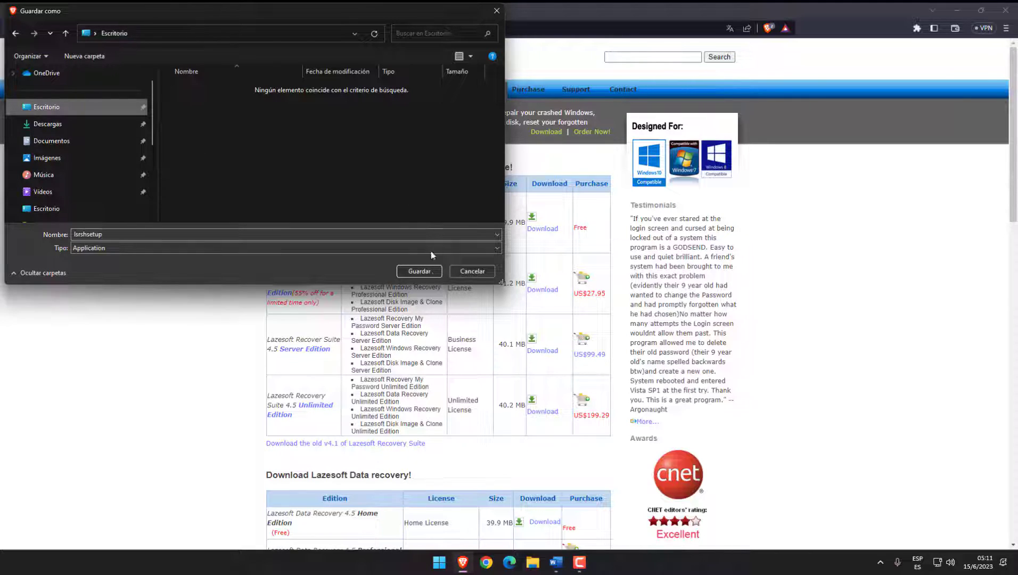
{"action": "left_click", "coordinate": [419, 271]}
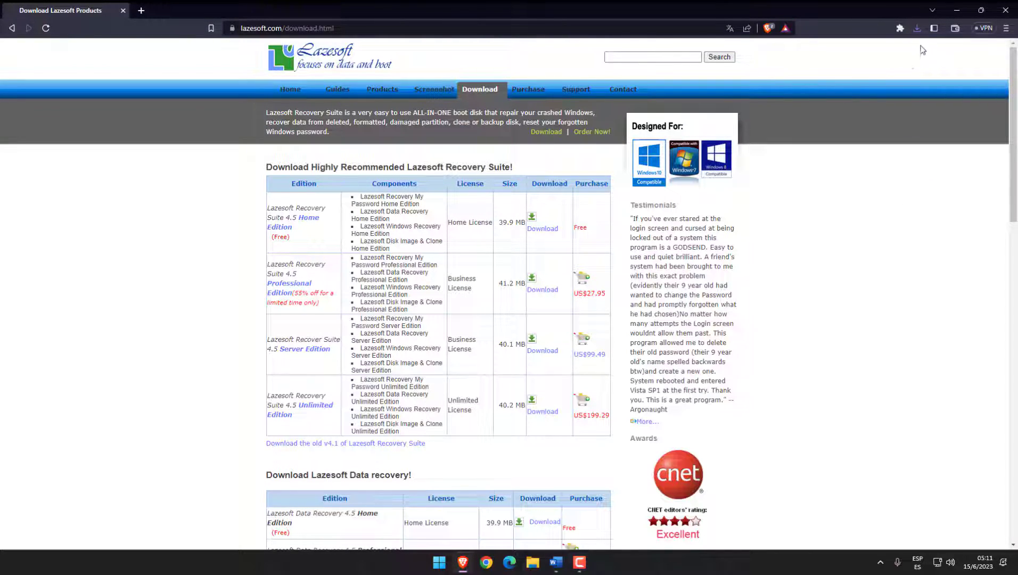
{"action": "left_click", "coordinate": [1003, 8]}
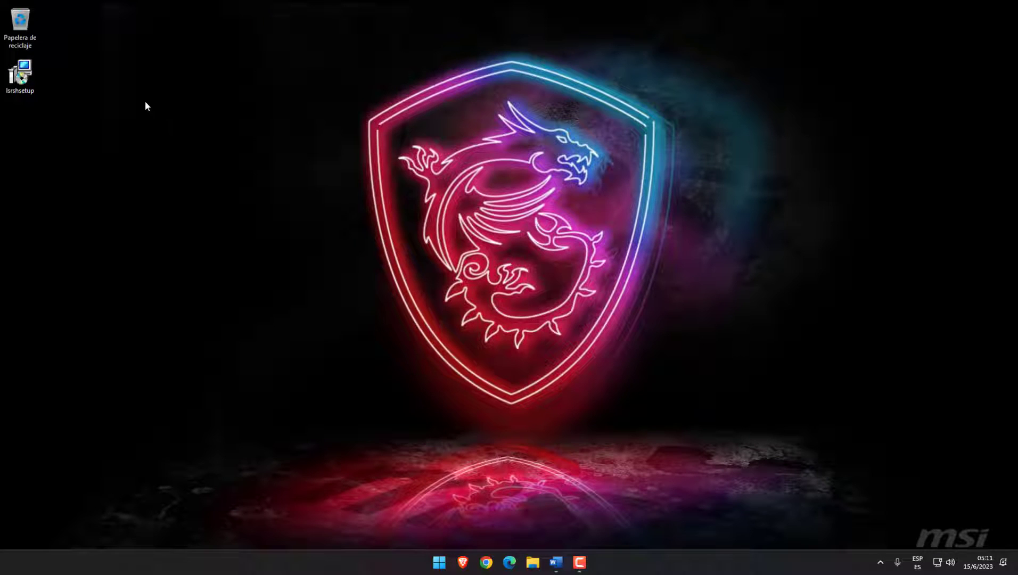
Step: Run the lsrshsetup installer as administrator with English as the setup language
{"action": "right_click", "coordinate": [19, 88]}
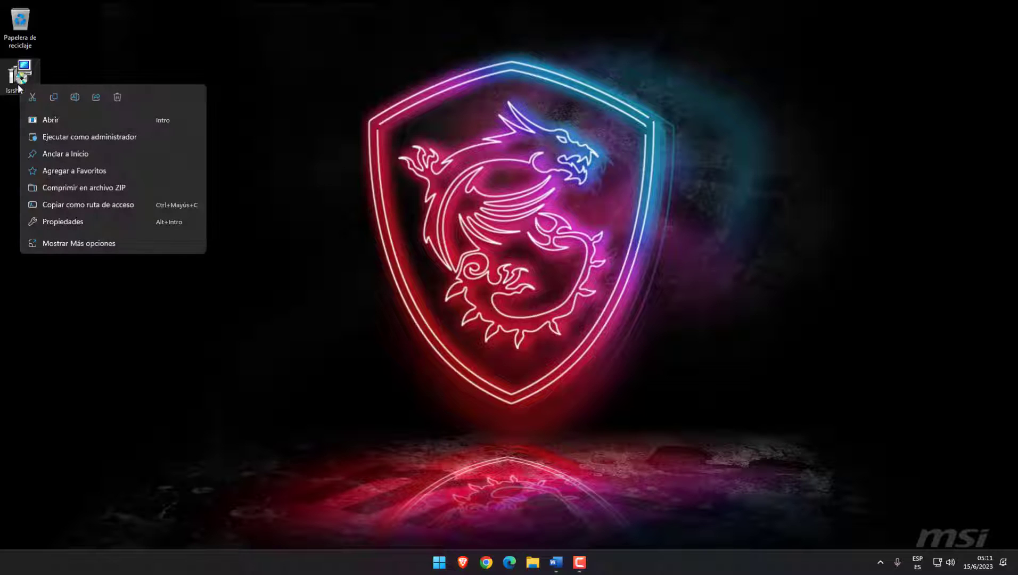
{"action": "left_click", "coordinate": [117, 137]}
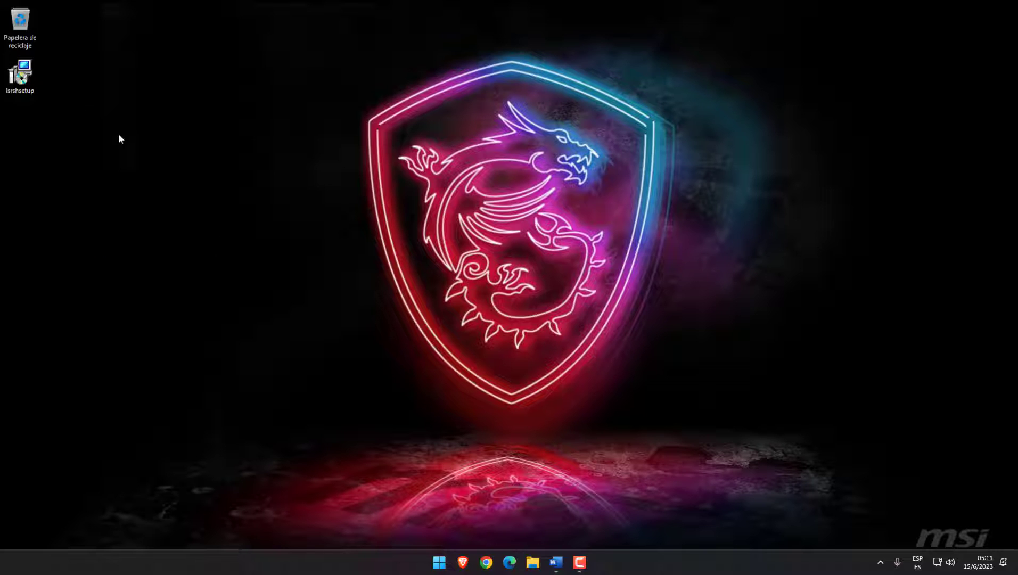
{"action": "left_click", "coordinate": [579, 280]}
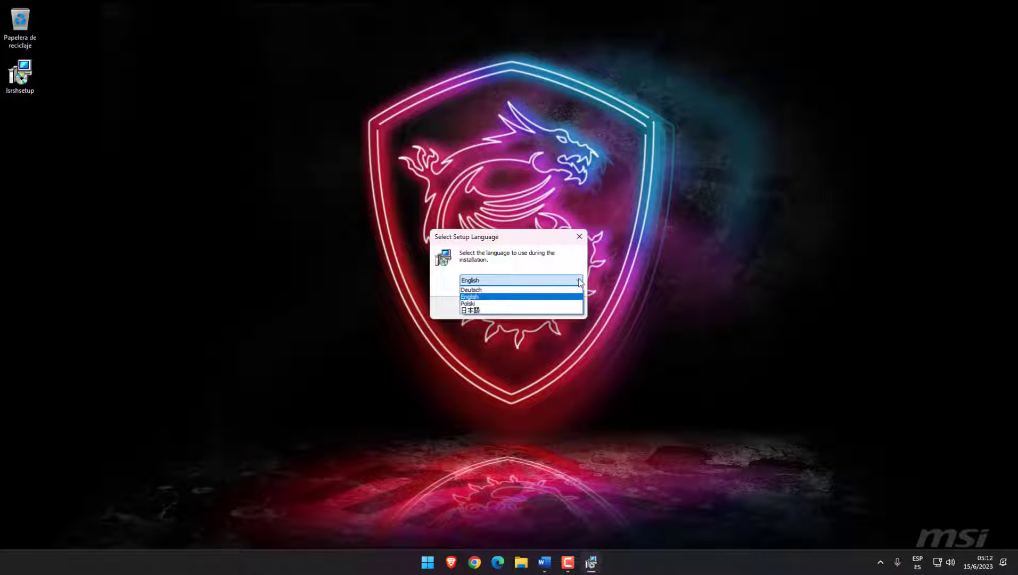
{"action": "left_click", "coordinate": [569, 280]}
{"action": "left_click", "coordinate": [520, 309]}
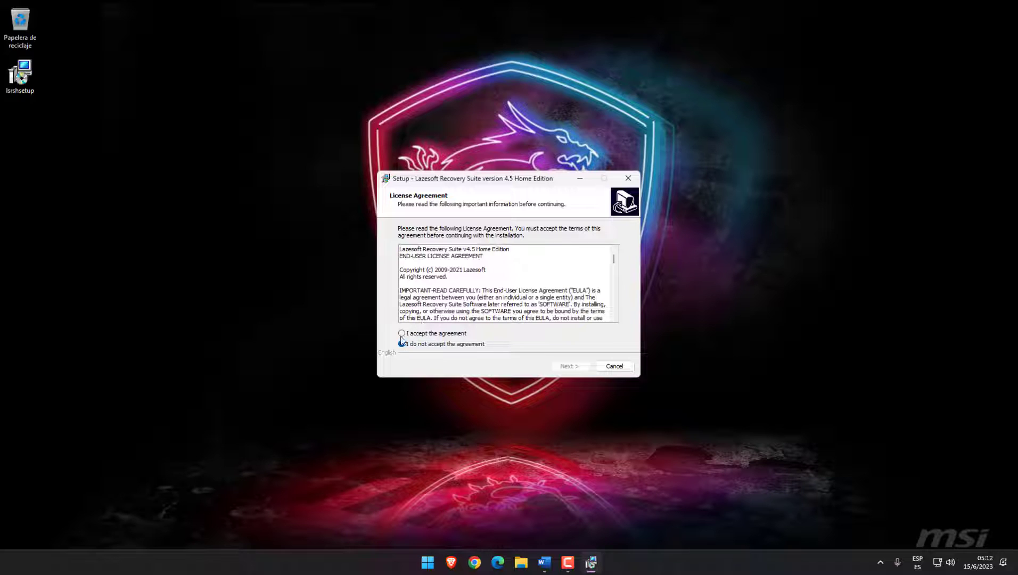
Step: Accept the license agreement and install the suite in its default folder, launching the application on completion
{"action": "left_click", "coordinate": [402, 333]}
{"action": "left_click", "coordinate": [577, 367]}
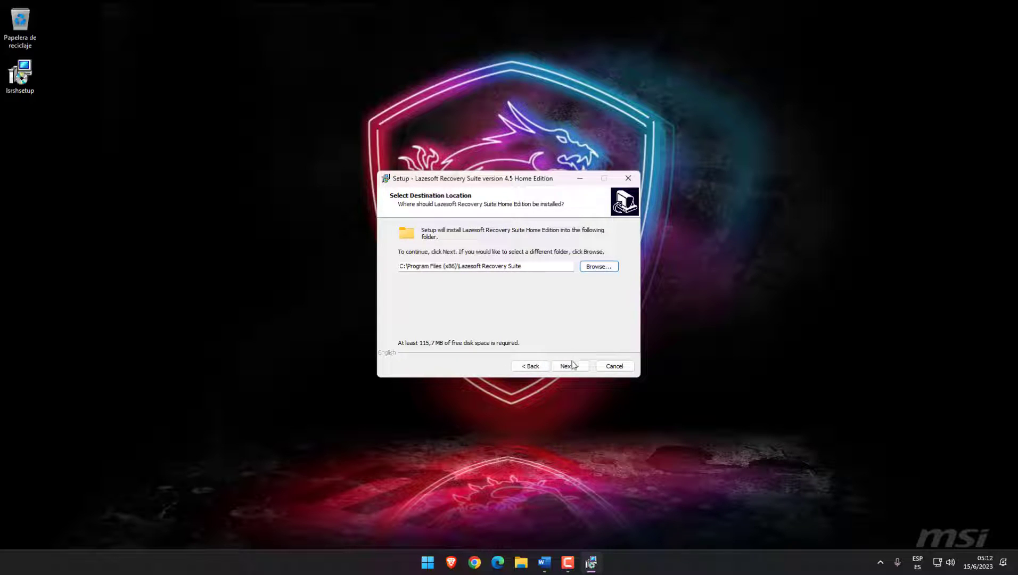
{"action": "left_click", "coordinate": [577, 367]}
{"action": "left_click", "coordinate": [571, 369]}
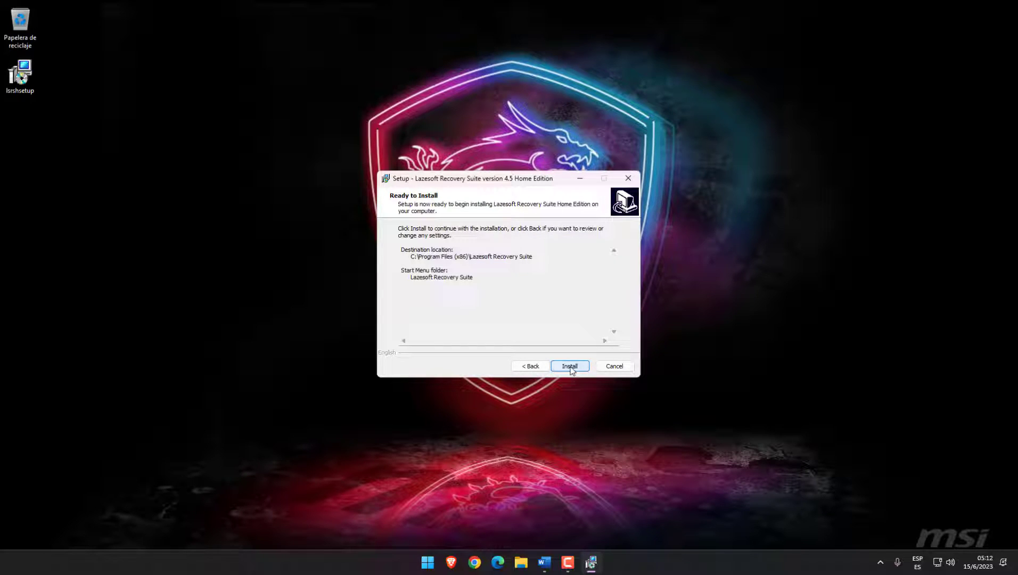
{"action": "left_click", "coordinate": [570, 366]}
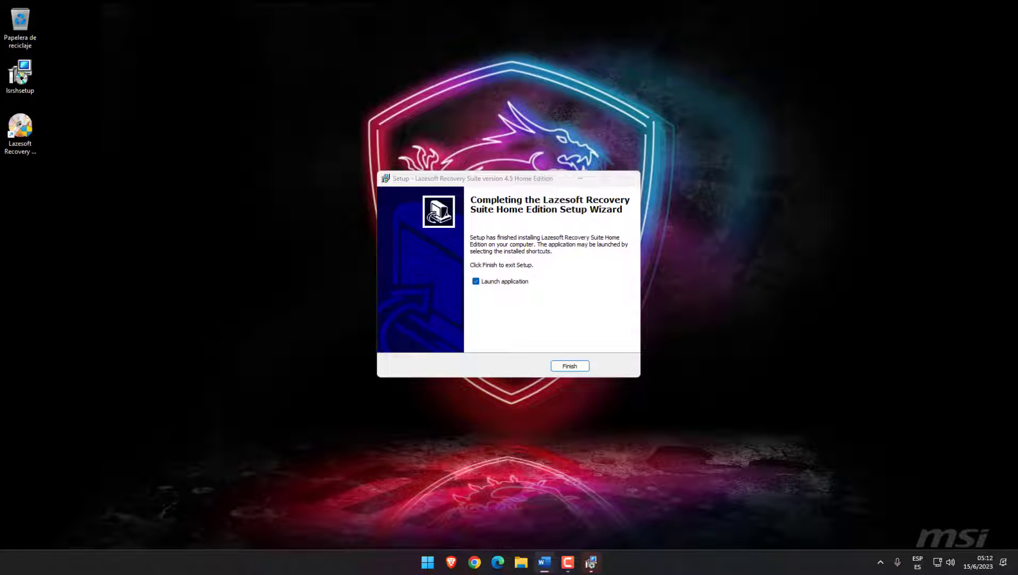
{"action": "left_click", "coordinate": [570, 366]}
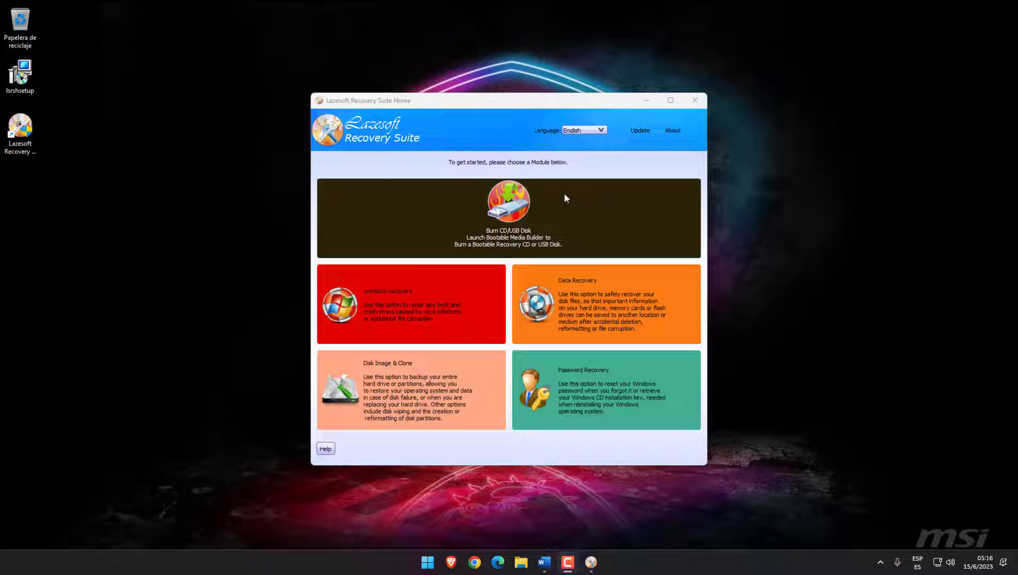
Step: Start the bootable CD/USB media builder and set the target computer's Windows version to Windows 10 64 bit
{"action": "left_click", "coordinate": [538, 198]}
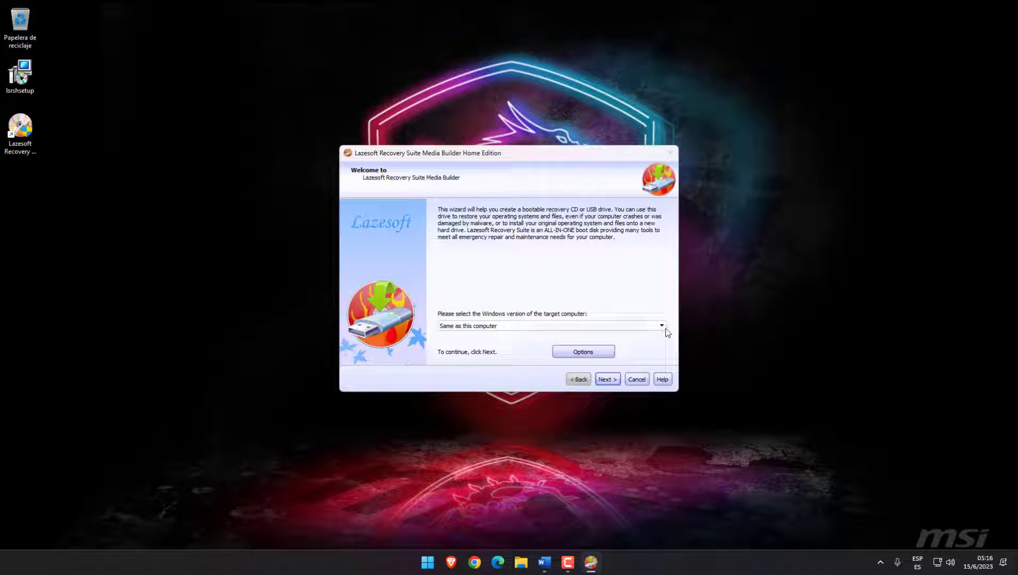
{"action": "left_click", "coordinate": [661, 325]}
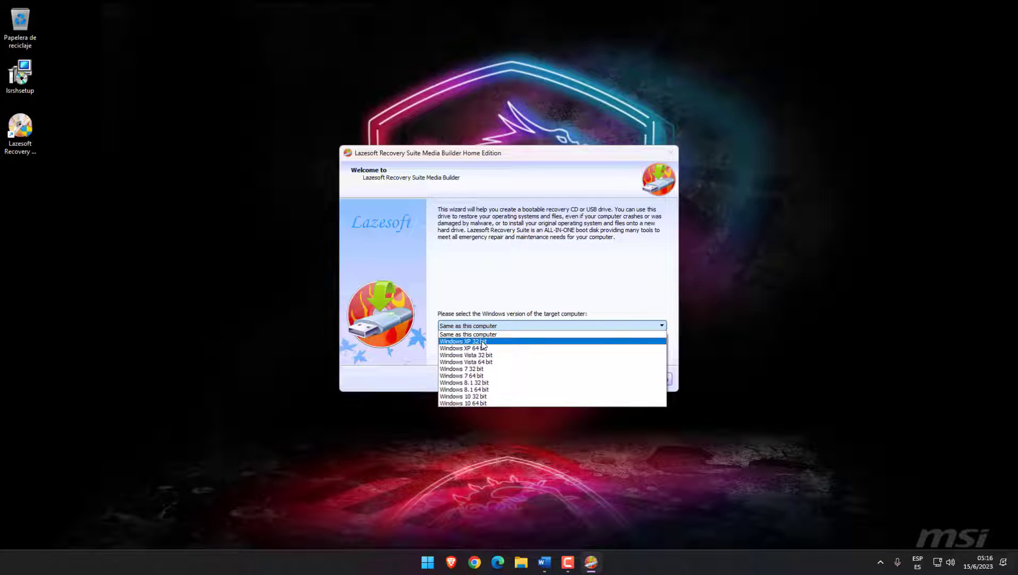
{"action": "left_click", "coordinate": [466, 403]}
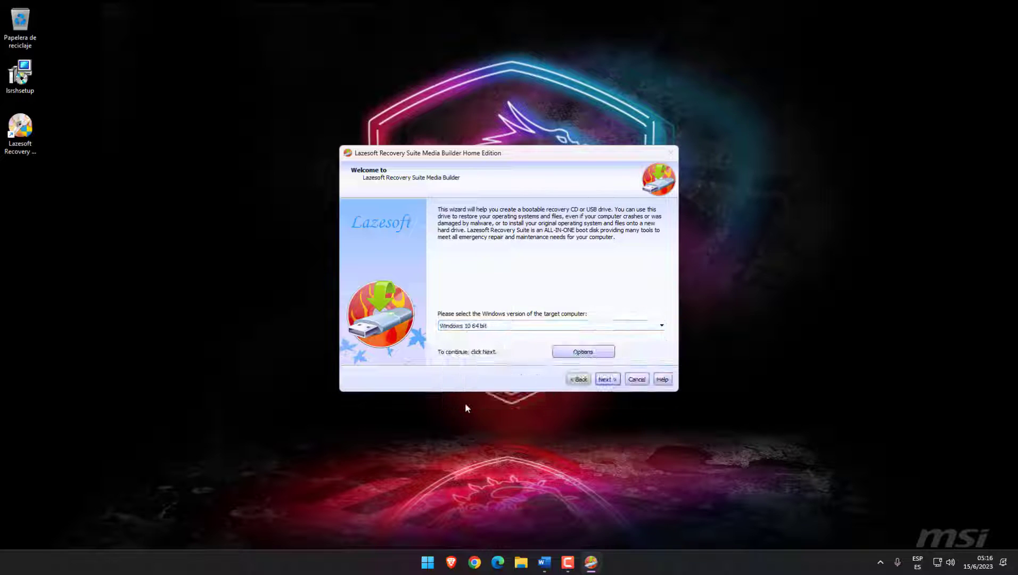
{"action": "left_click", "coordinate": [612, 380]}
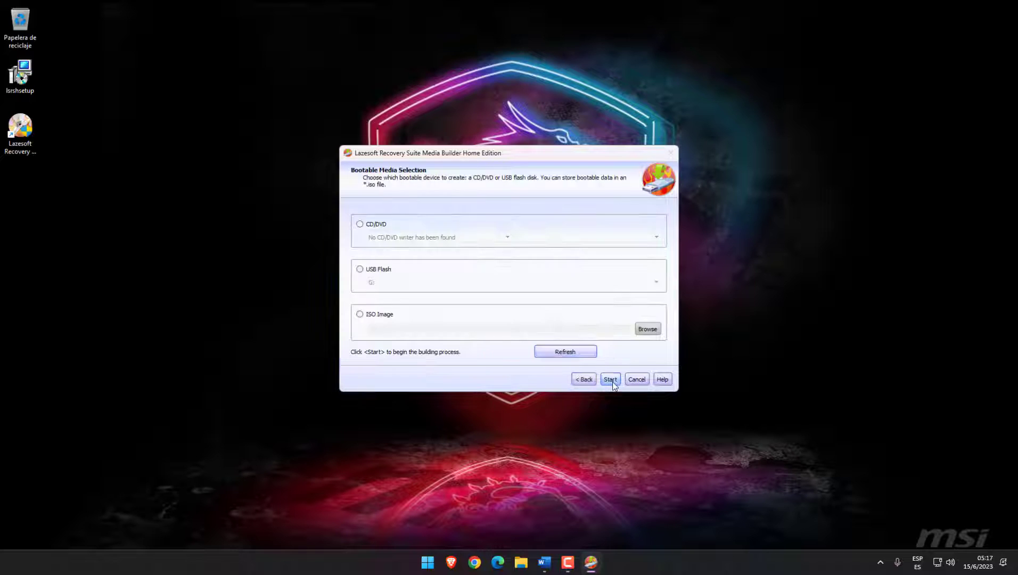
Step: Choose USB Flash drive G: as the bootable media and check that drive letter in File Explorer
{"action": "left_click", "coordinate": [360, 270]}
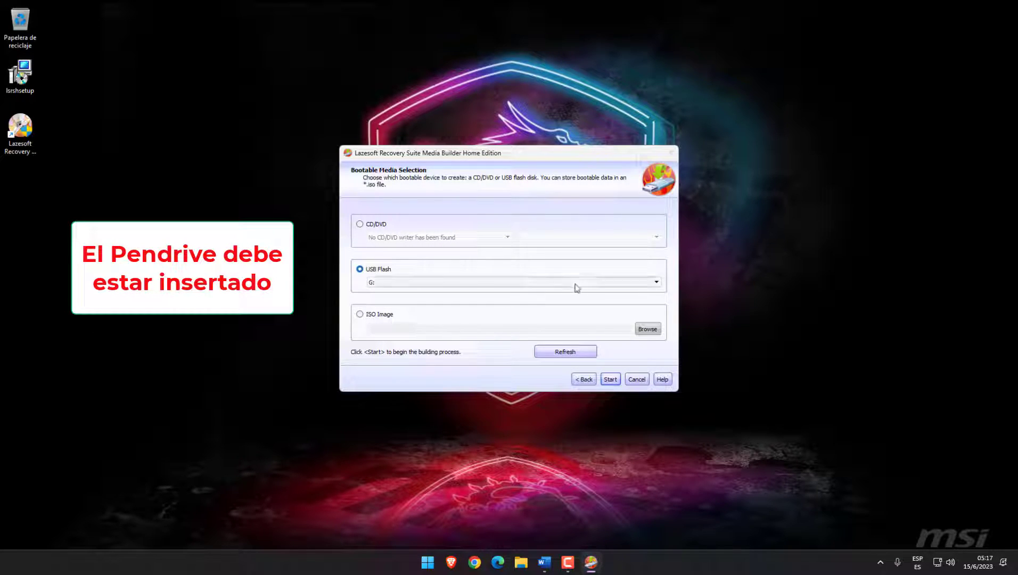
{"action": "left_click", "coordinate": [649, 288]}
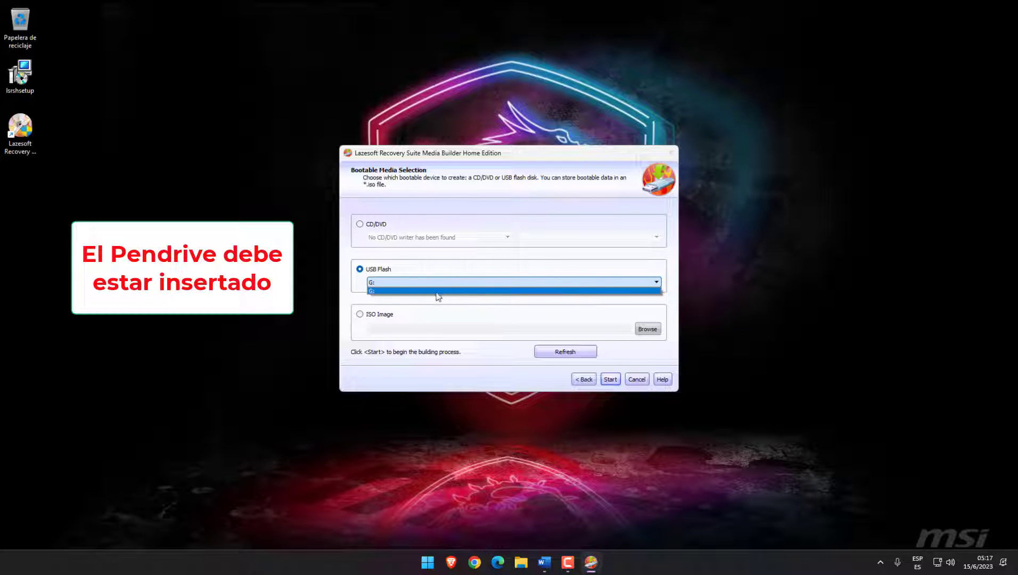
{"action": "left_click", "coordinate": [430, 291]}
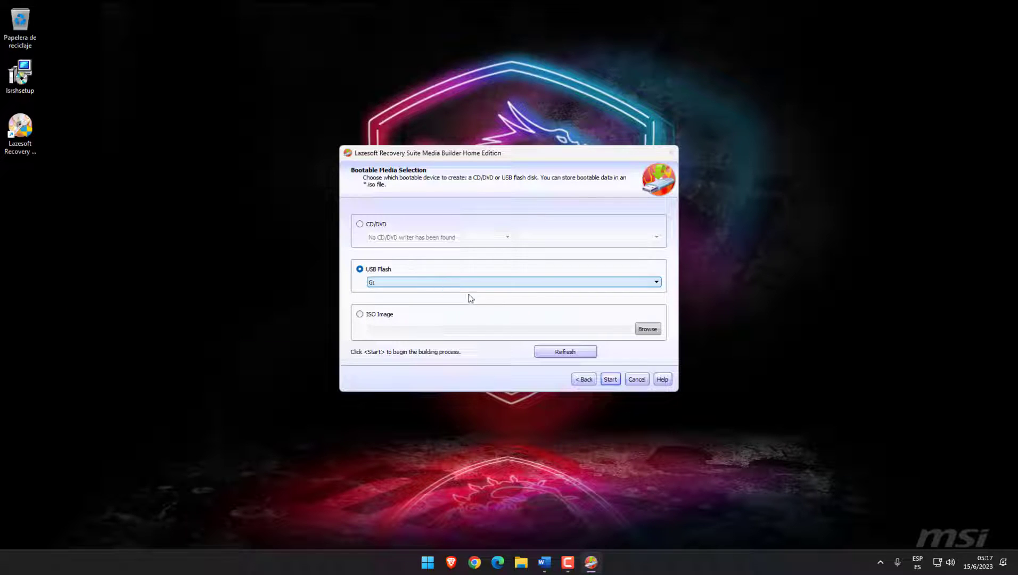
{"action": "left_click", "coordinate": [520, 565]}
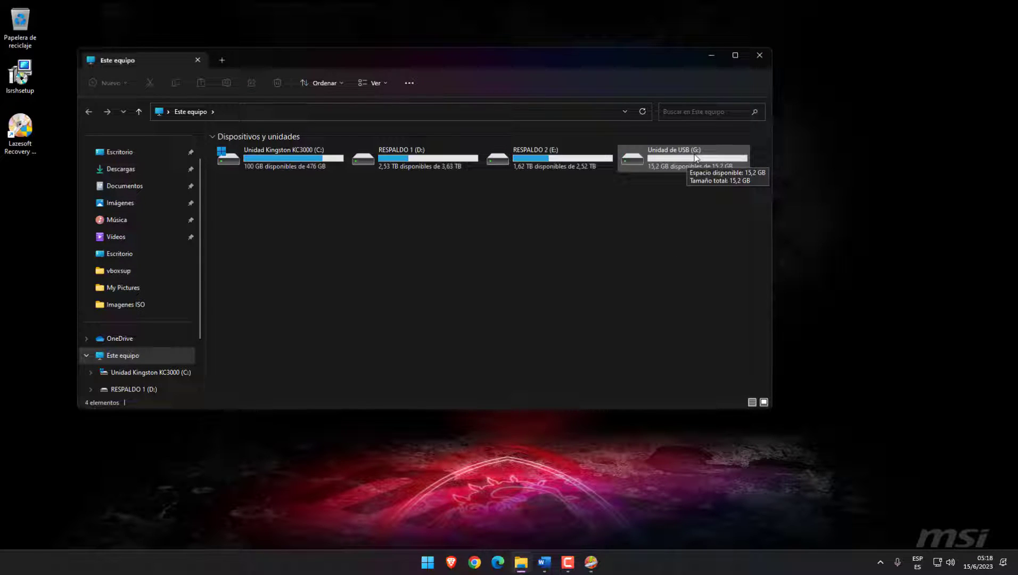
{"action": "left_click", "coordinate": [760, 55]}
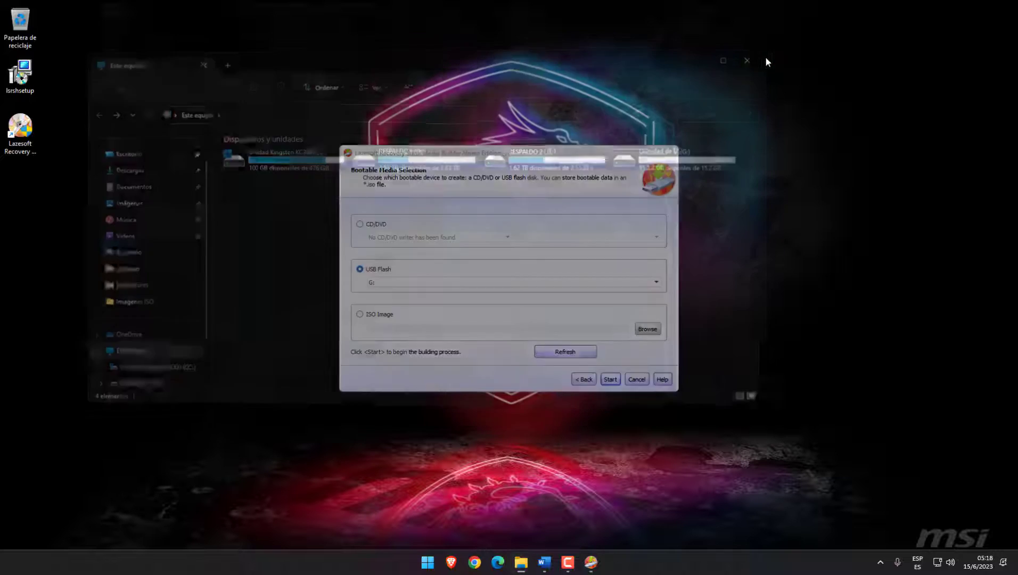
Step: Build the bootable USB disk, agreeing to format the drive, and close the finished wizard and the recovery suite
{"action": "left_click", "coordinate": [611, 380]}
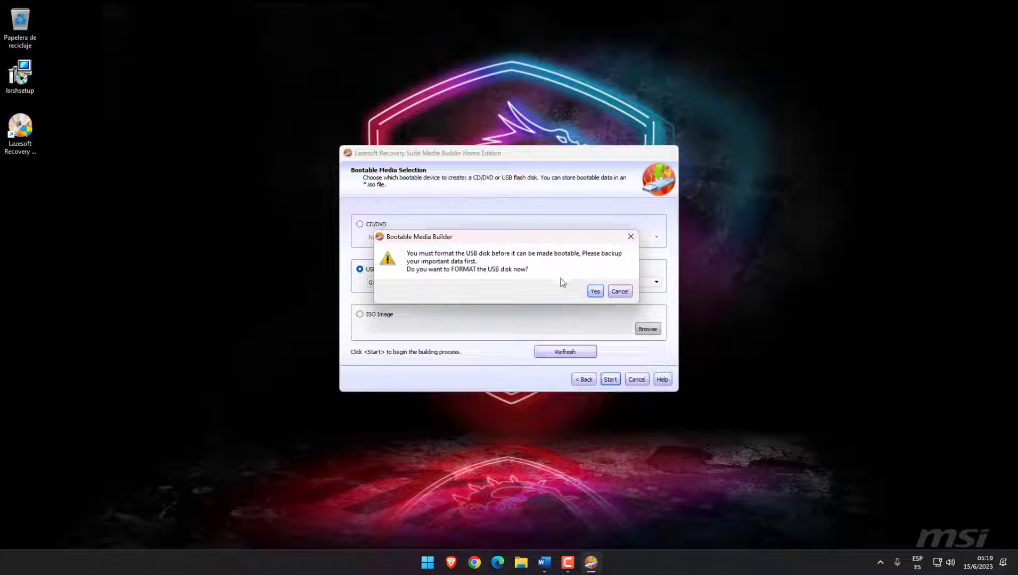
{"action": "left_click", "coordinate": [594, 291]}
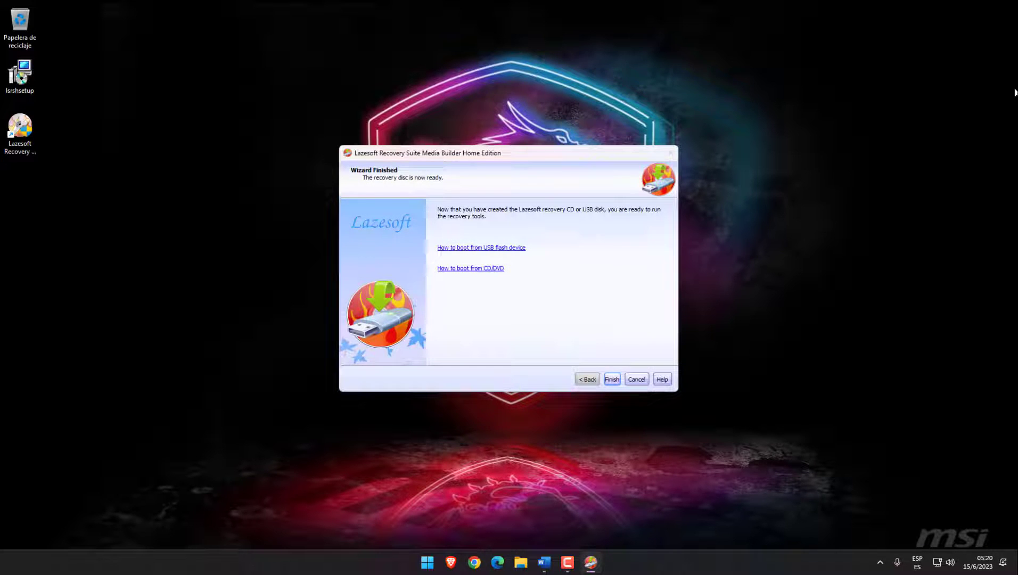
{"action": "left_click", "coordinate": [612, 379]}
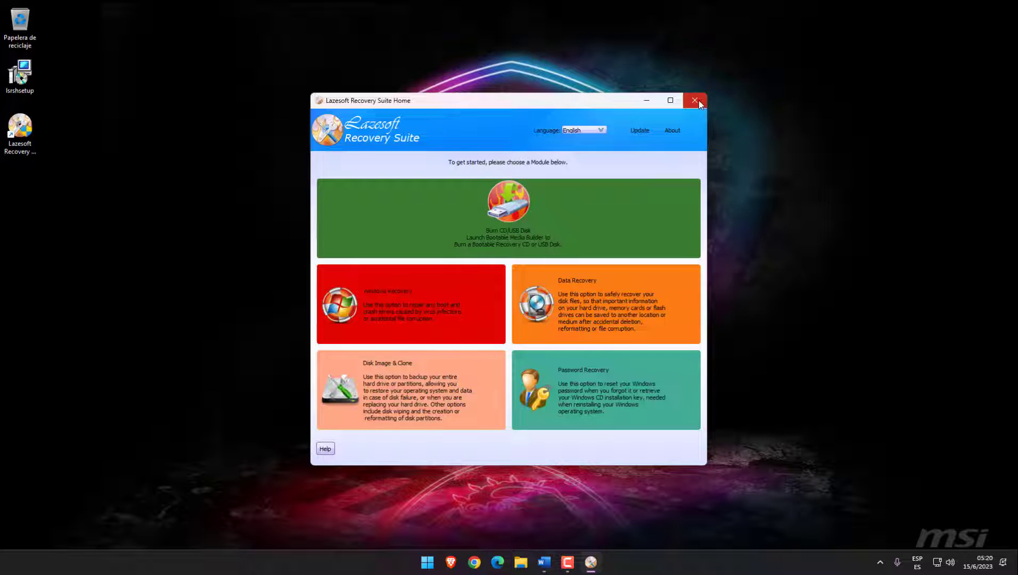
{"action": "left_click", "coordinate": [695, 100]}
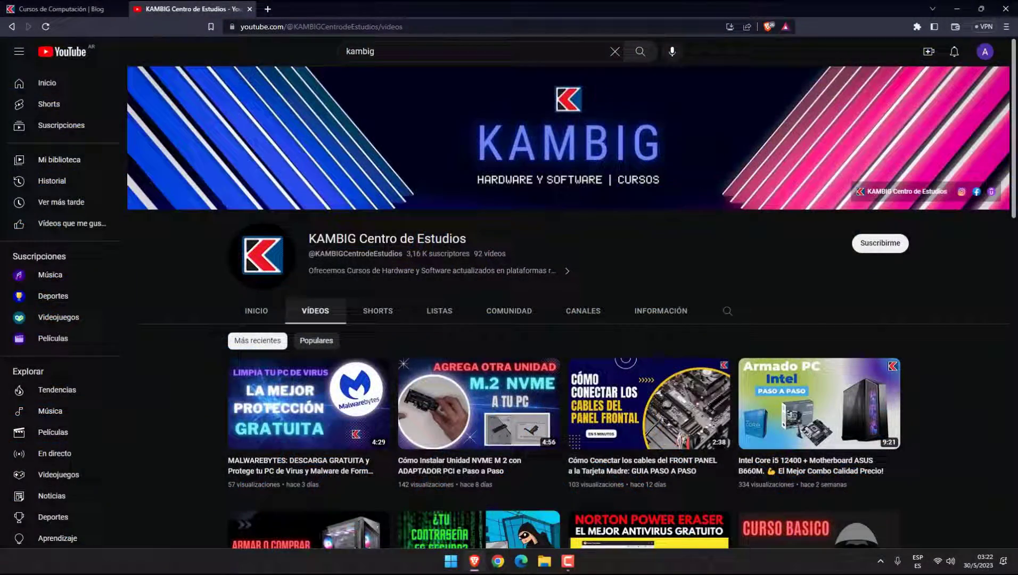
{"action": "scroll", "coordinate": [1015, 64], "scroll_direction": "down", "scroll_amount": 3}
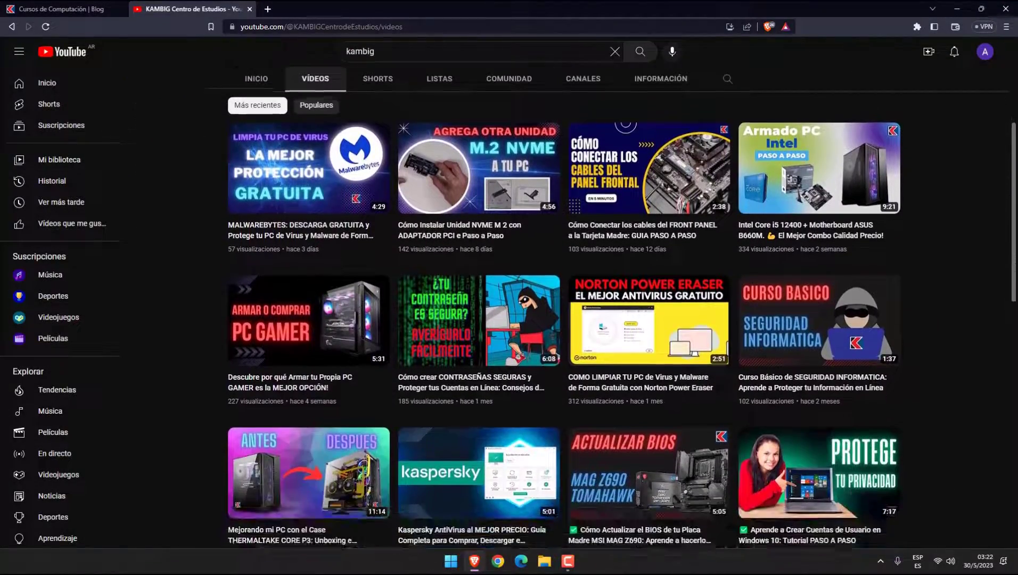
{"action": "left_click_drag", "start_coordinate": [1011, 155], "coordinate": [1005, 574]}
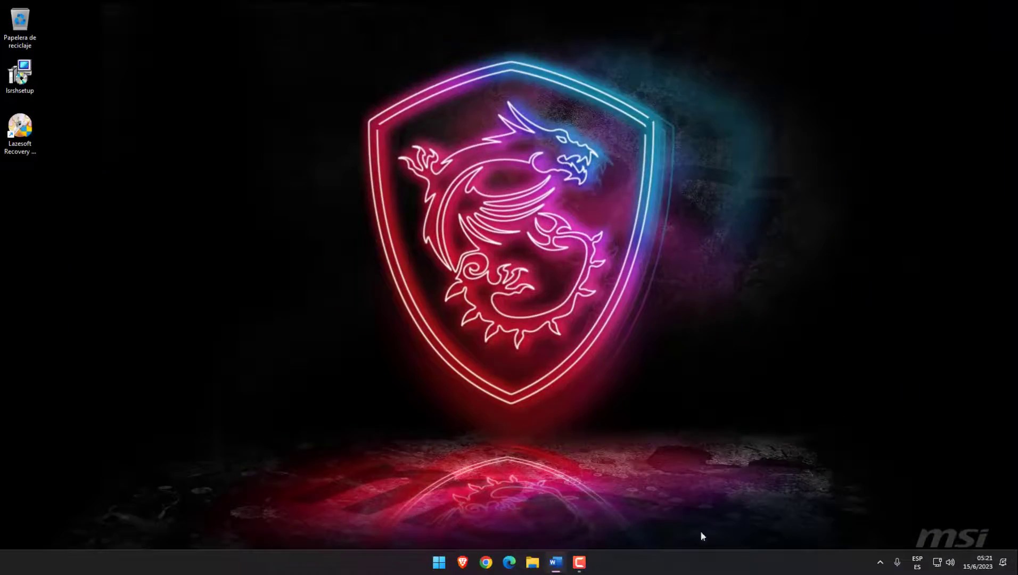
Step: Restart the computer from Windows
{"action": "left_click", "coordinate": [439, 562]}
{"action": "left_click", "coordinate": [640, 526]}
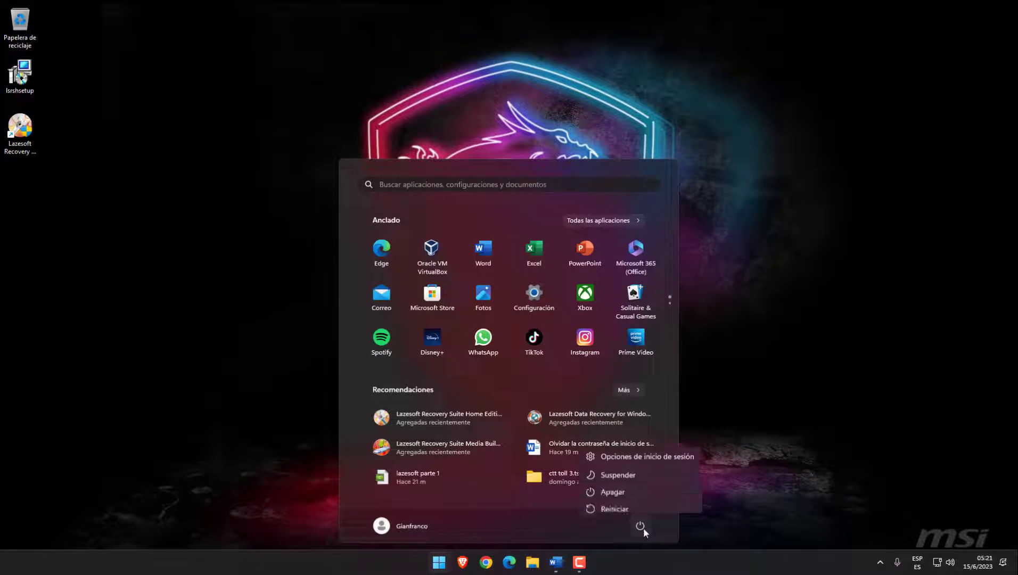
{"action": "left_click", "coordinate": [637, 504]}
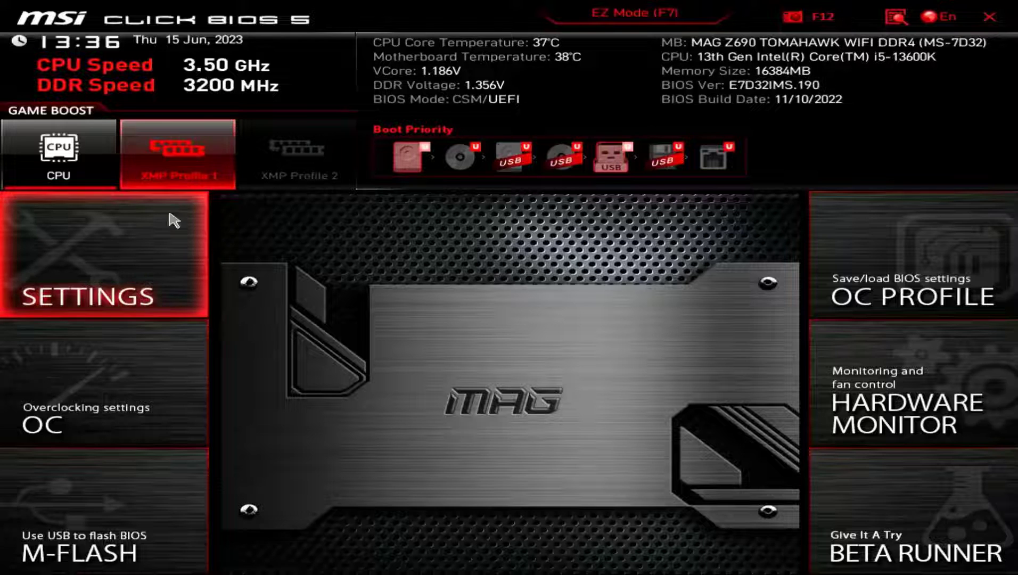
Step: Set Boot Option #1 in the BIOS boot settings to the UEFI USB Key Generic Flash Disk 8.07, Partition 1
{"action": "left_click", "coordinate": [98, 257]}
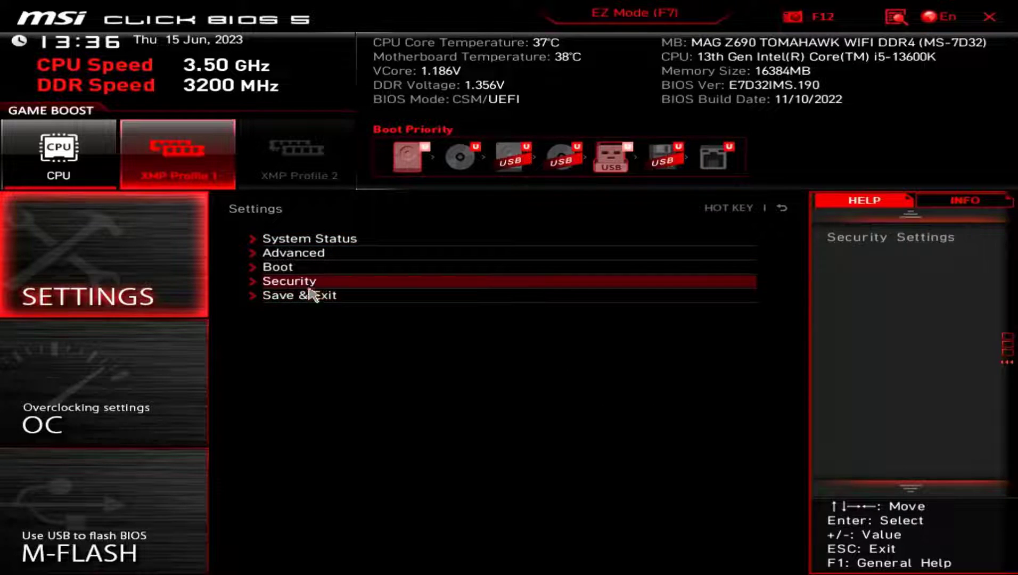
{"action": "left_click", "coordinate": [336, 268]}
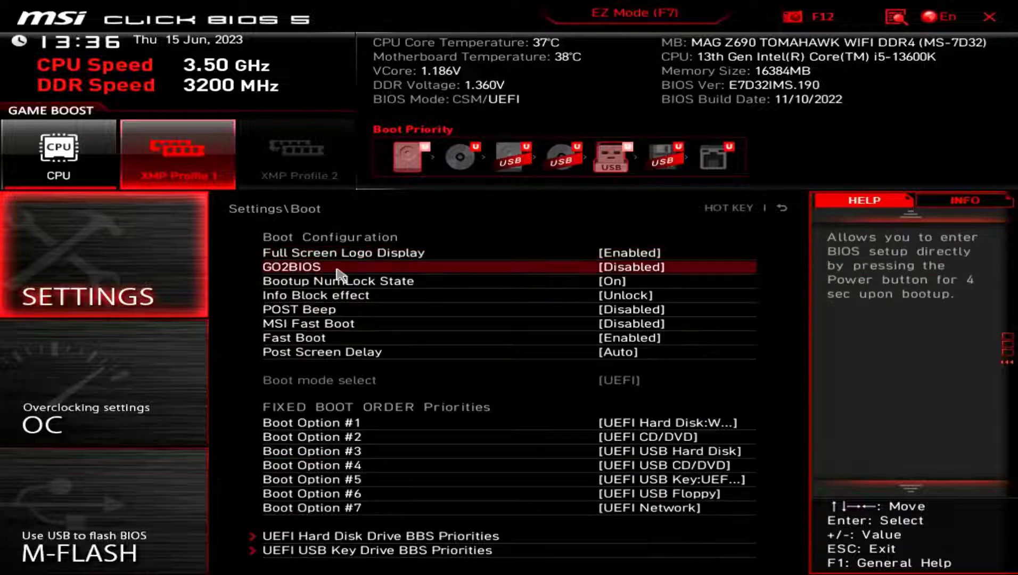
{"action": "left_click", "coordinate": [321, 426]}
{"action": "key", "text": "Up"}
{"action": "key", "text": "Up"}
{"action": "key", "text": "Up"}
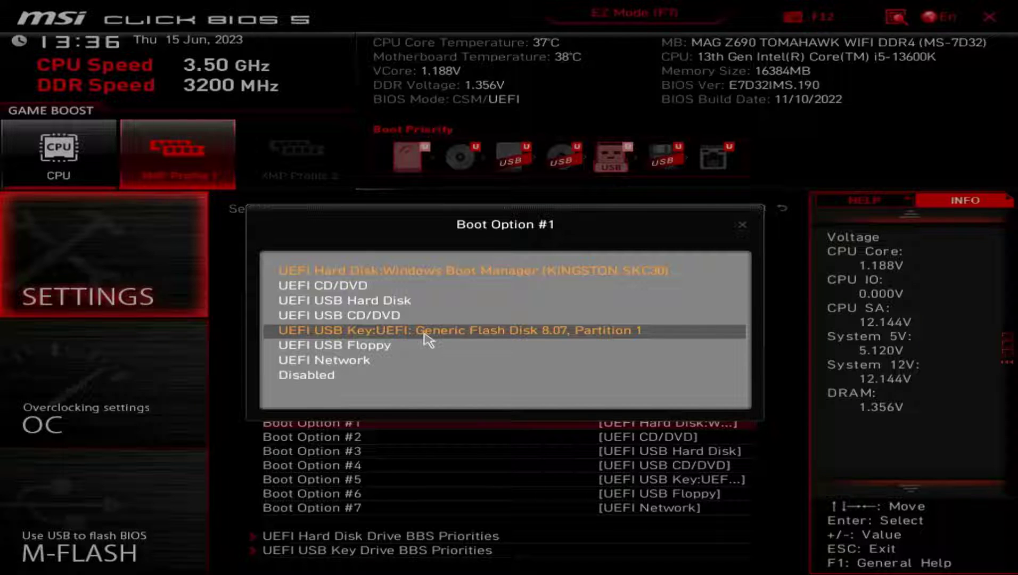
{"action": "left_click", "coordinate": [429, 340]}
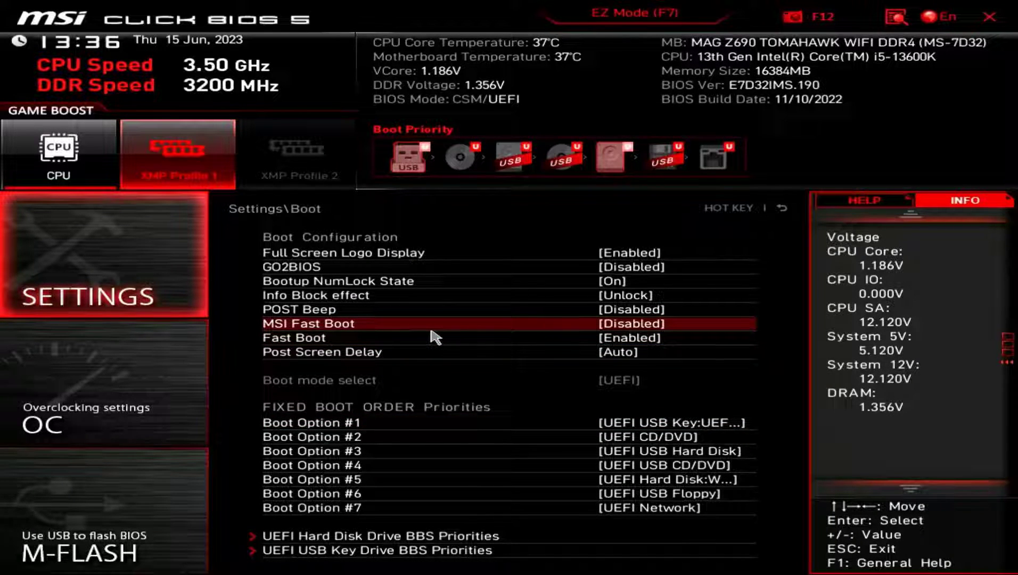
{"action": "key", "text": "Escape"}
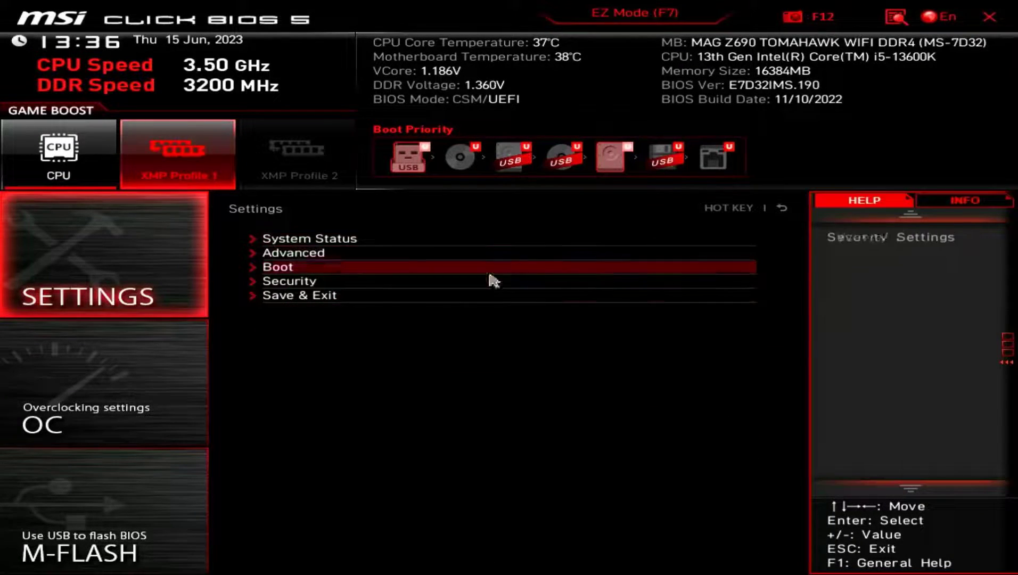
Step: Save the BIOS changes that put the USB key first and reboot the computer
{"action": "left_click", "coordinate": [362, 301]}
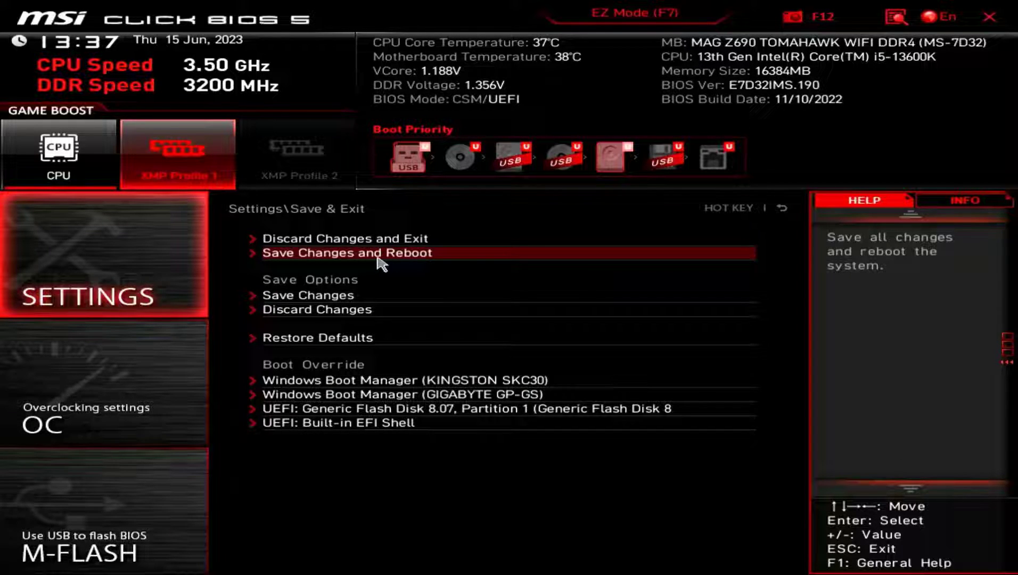
{"action": "left_click", "coordinate": [378, 254]}
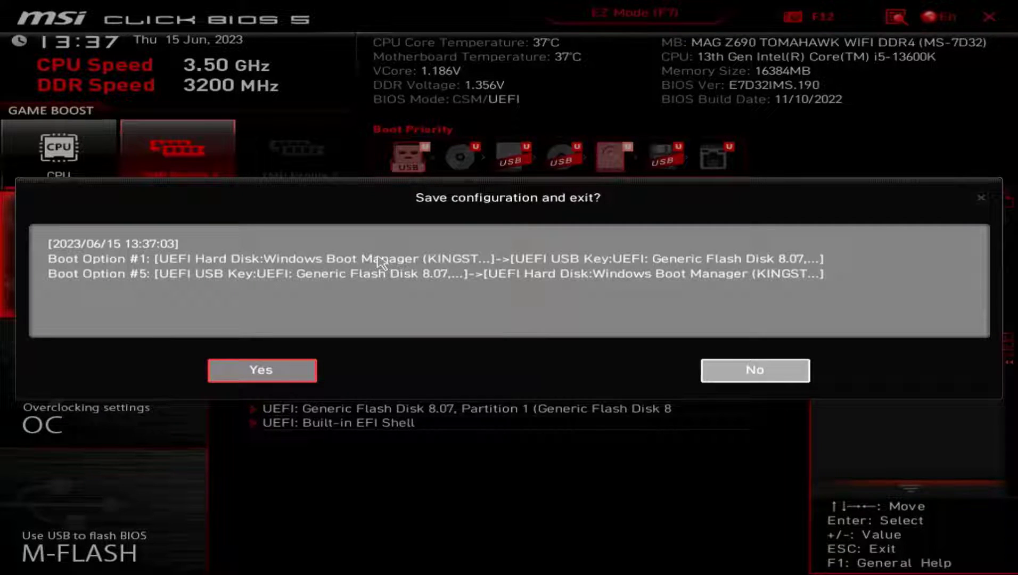
{"action": "left_click", "coordinate": [288, 371]}
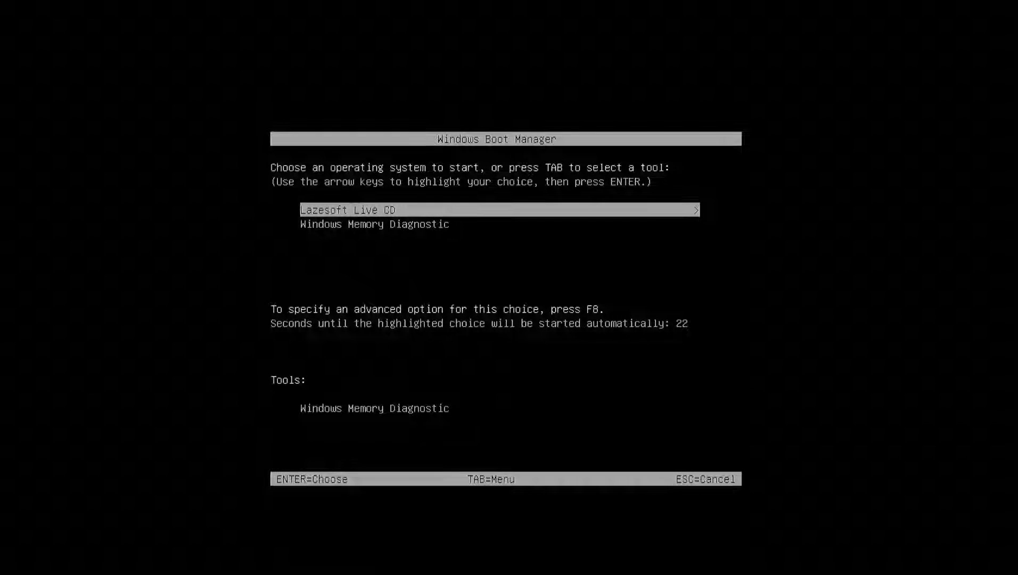
Step: Start Lazesoft Live CD from the Windows Boot Manager
{"action": "key", "text": "Down"}
{"action": "key", "text": "Up"}
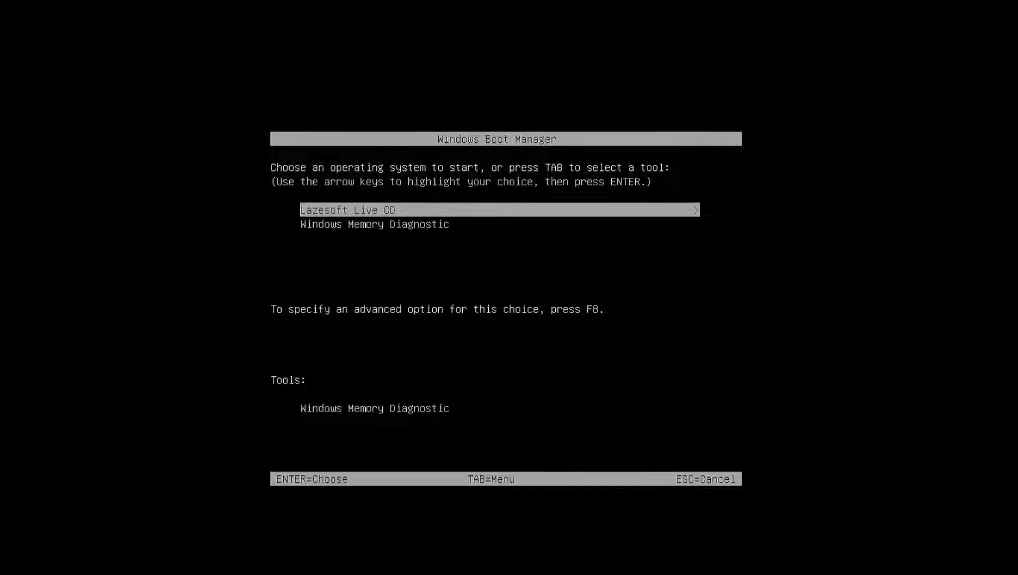
{"action": "key", "text": "Return"}
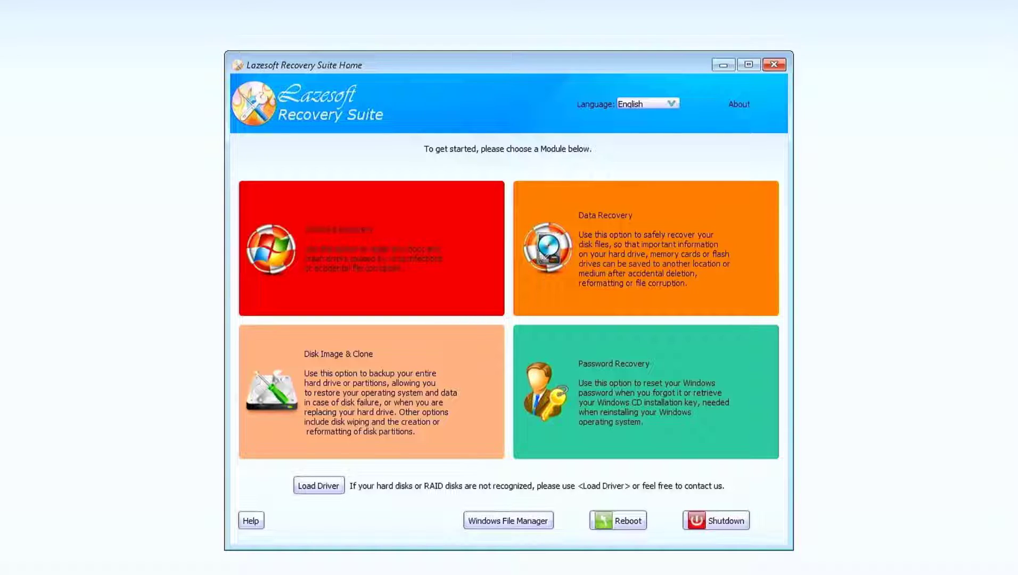
Step: Start Password Recovery with the Reset Windows Password option and confirm non-commercial use only
{"action": "left_click", "coordinate": [675, 375]}
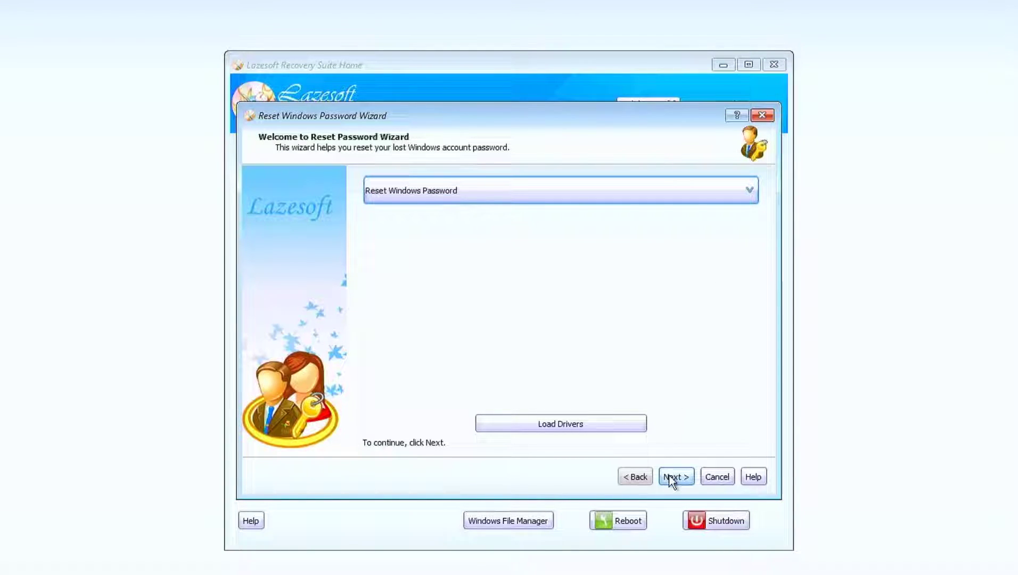
{"action": "left_click", "coordinate": [670, 477]}
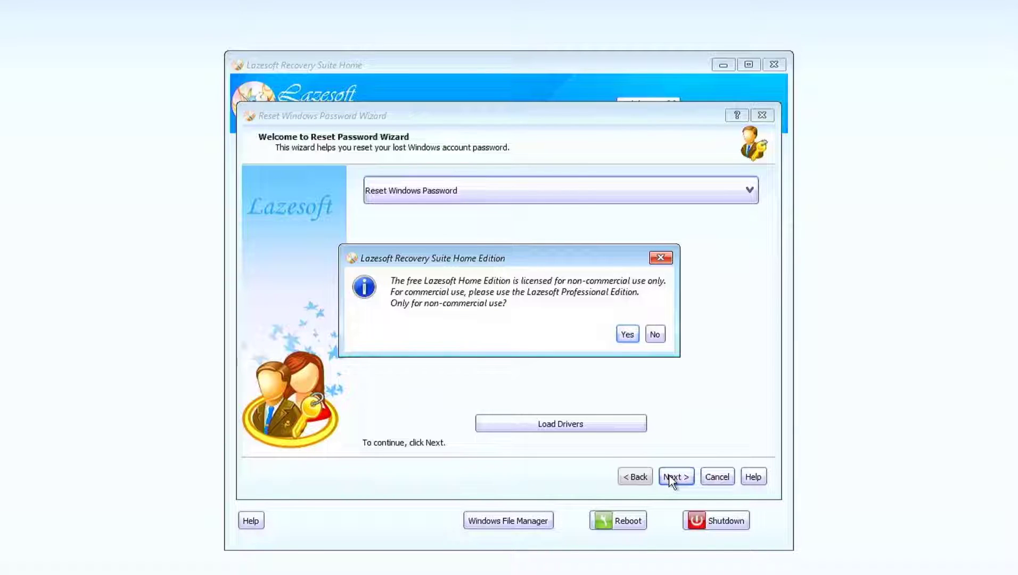
{"action": "left_click", "coordinate": [628, 333]}
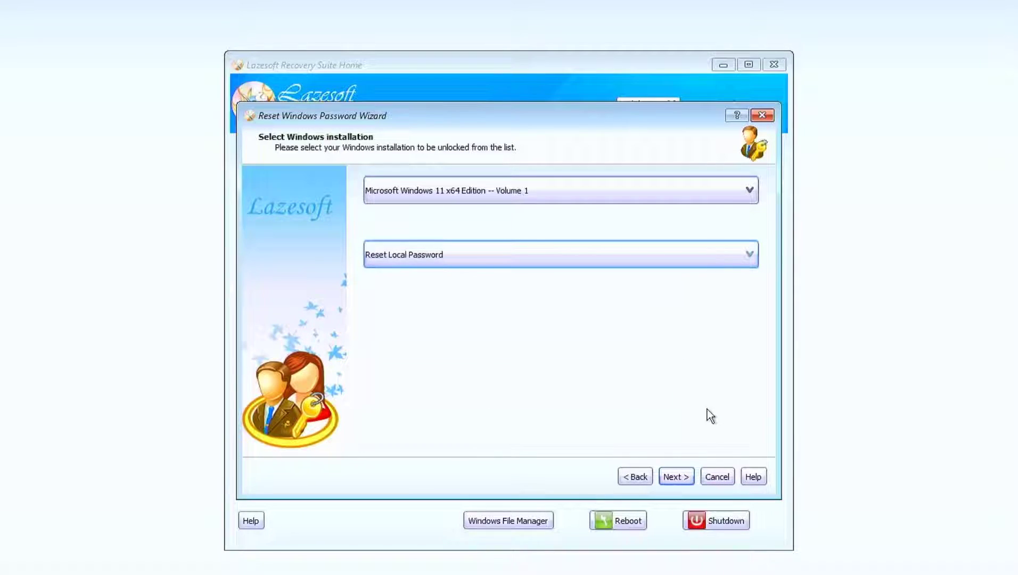
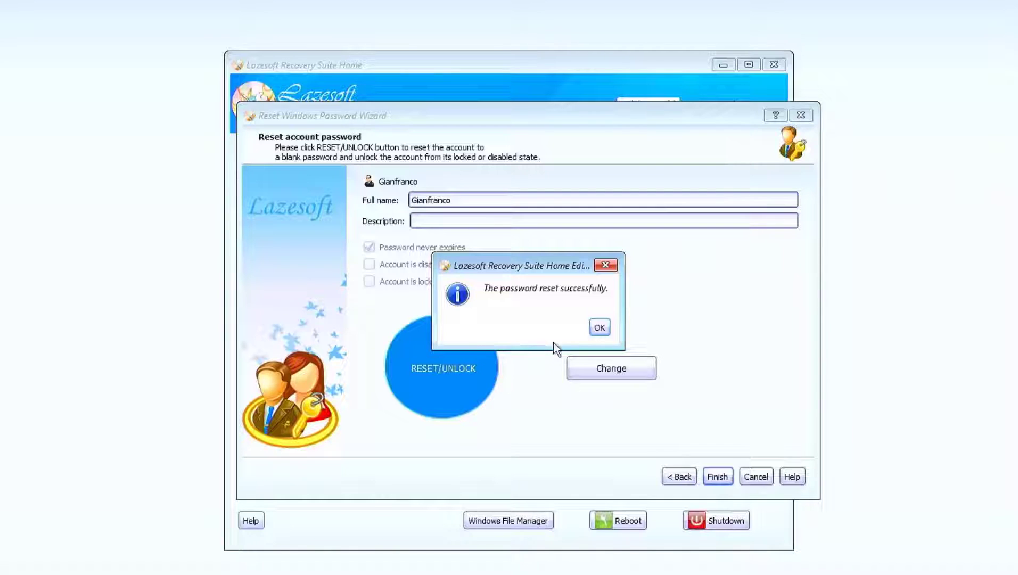
Step: Reset the local Windows 11 account to a blank password, close the wizard and reboot the computer
{"action": "left_click", "coordinate": [603, 333]}
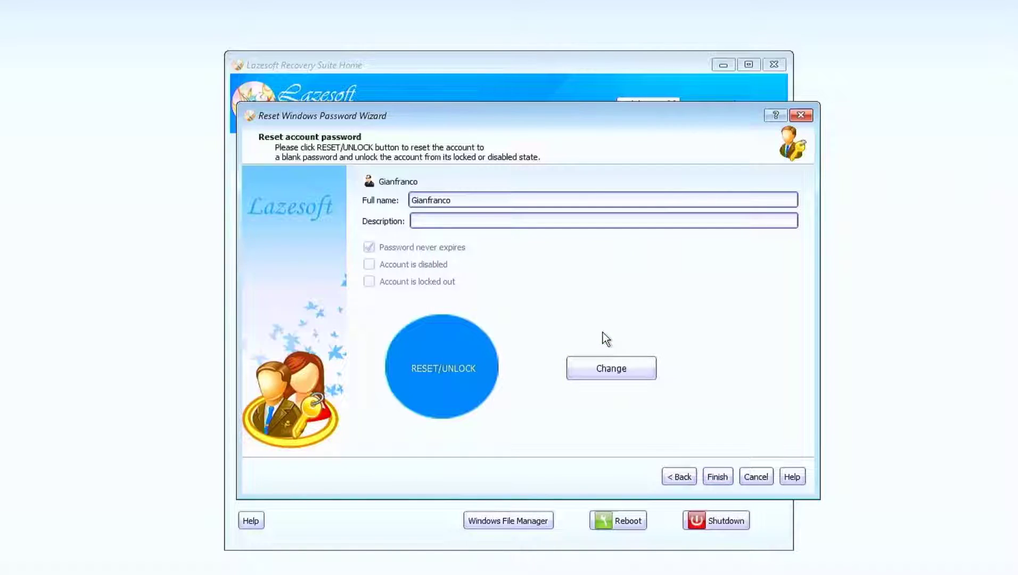
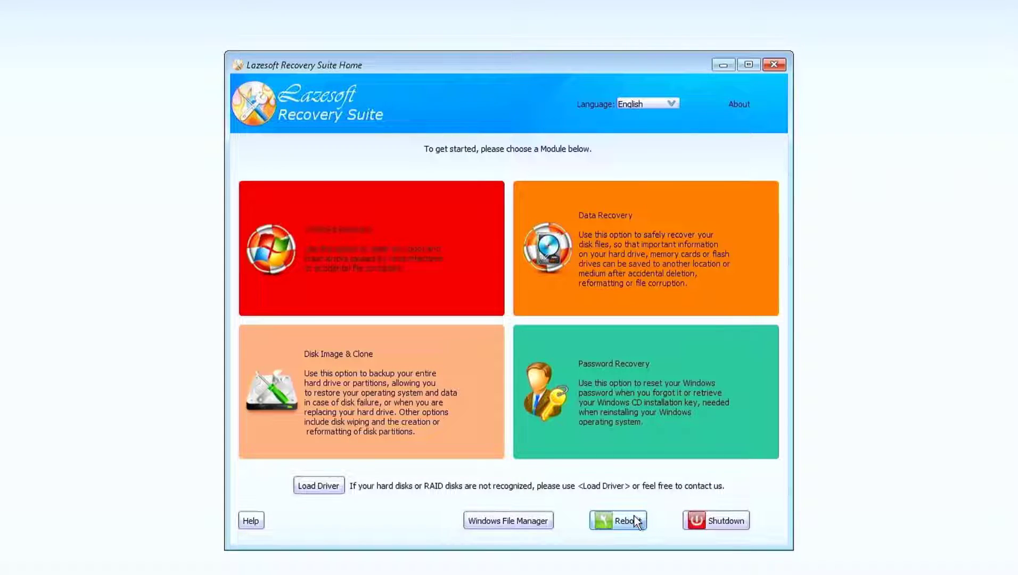
{"action": "left_click", "coordinate": [637, 522]}
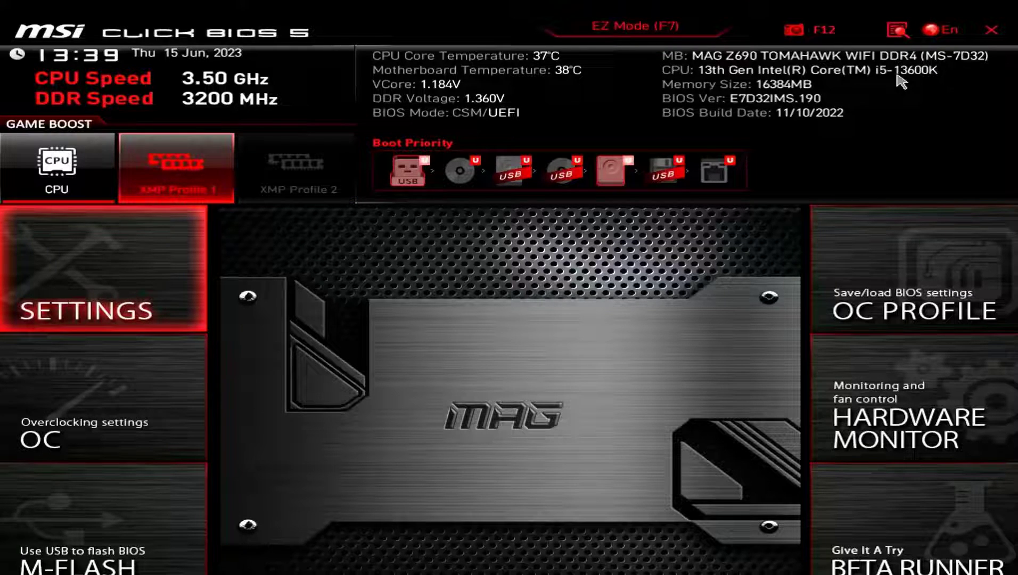
Step: Set Boot Option #1 in the BIOS boot settings back to the UEFI hard disk Windows Boot Manager (KINGSTON SKC30)
{"action": "left_click", "coordinate": [24, 276]}
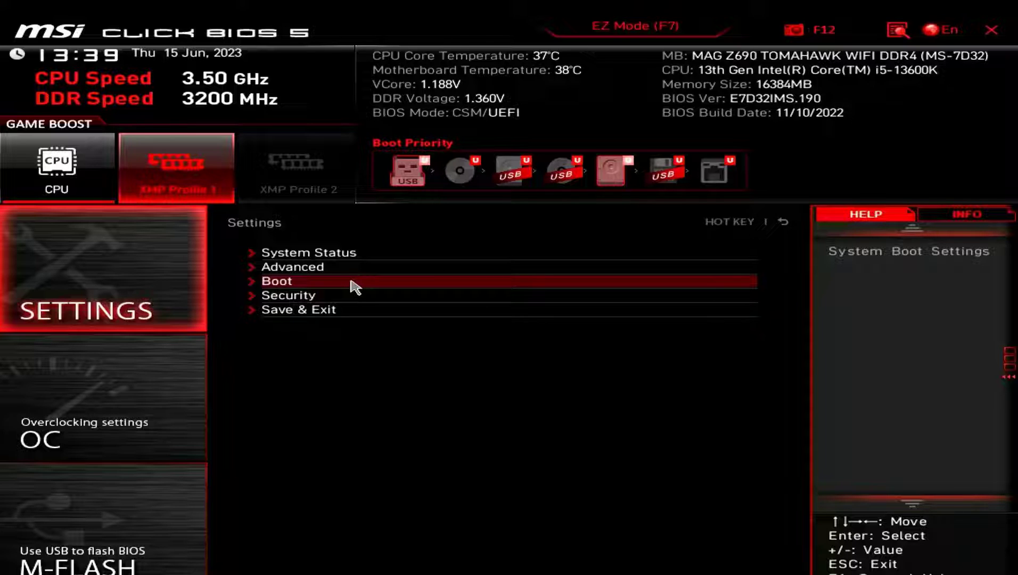
{"action": "left_click", "coordinate": [355, 287]}
{"action": "left_click", "coordinate": [362, 438]}
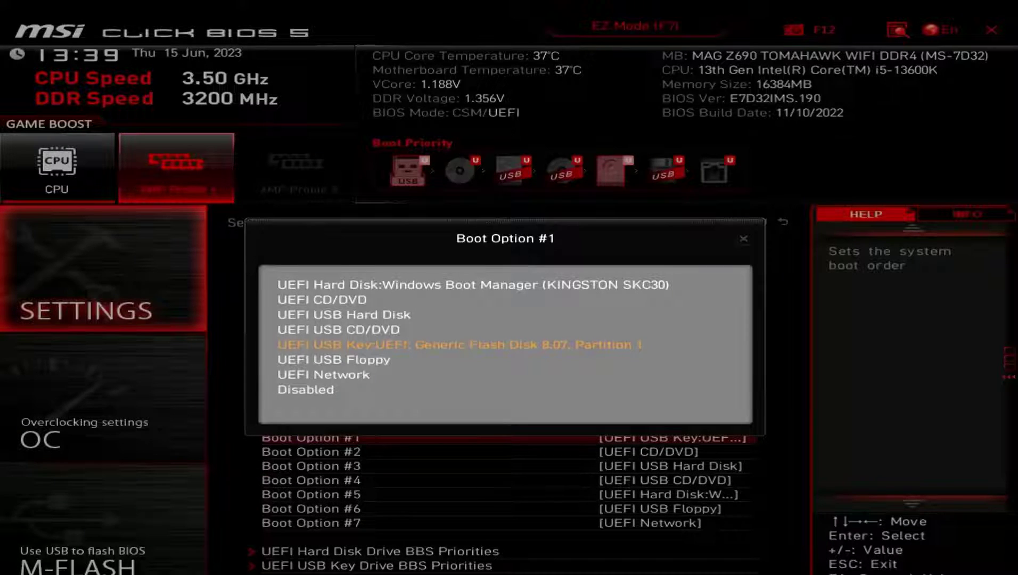
{"action": "left_click", "coordinate": [412, 289]}
{"action": "key", "text": "Escape"}
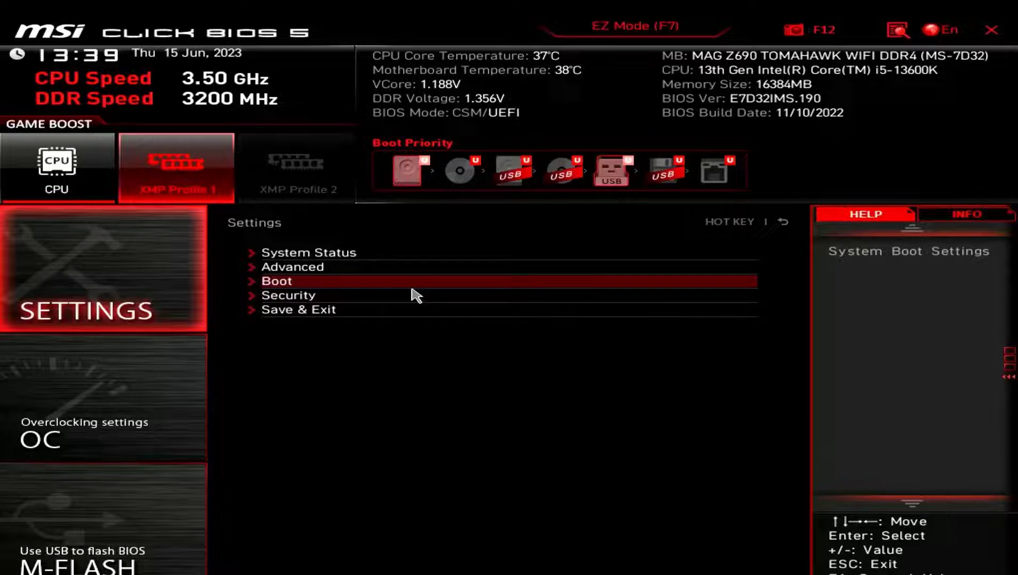
Step: Save the restored hard disk boot order and reboot the computer into Windows
{"action": "left_click", "coordinate": [326, 310]}
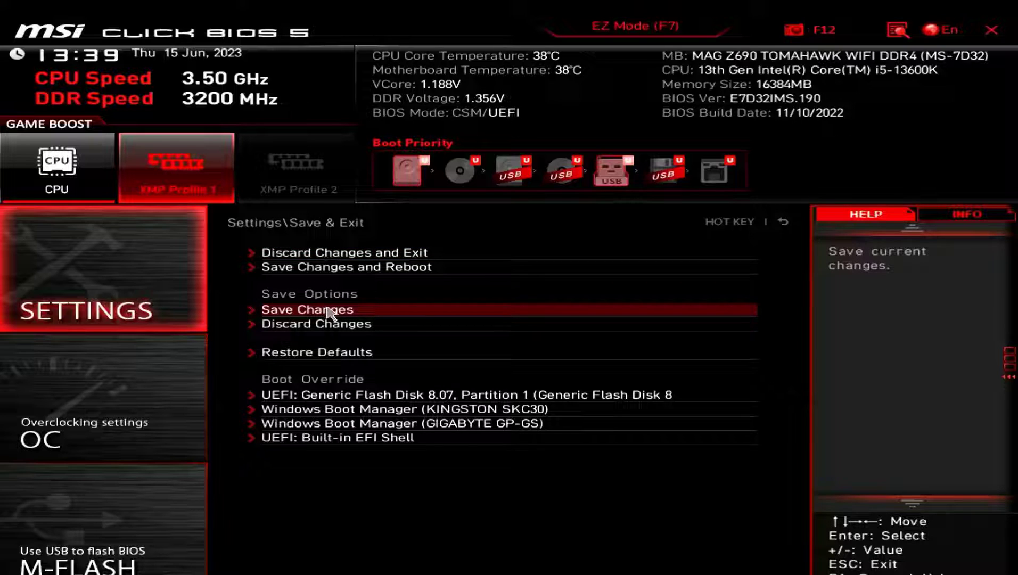
{"action": "left_click", "coordinate": [381, 270]}
{"action": "left_click", "coordinate": [302, 386]}
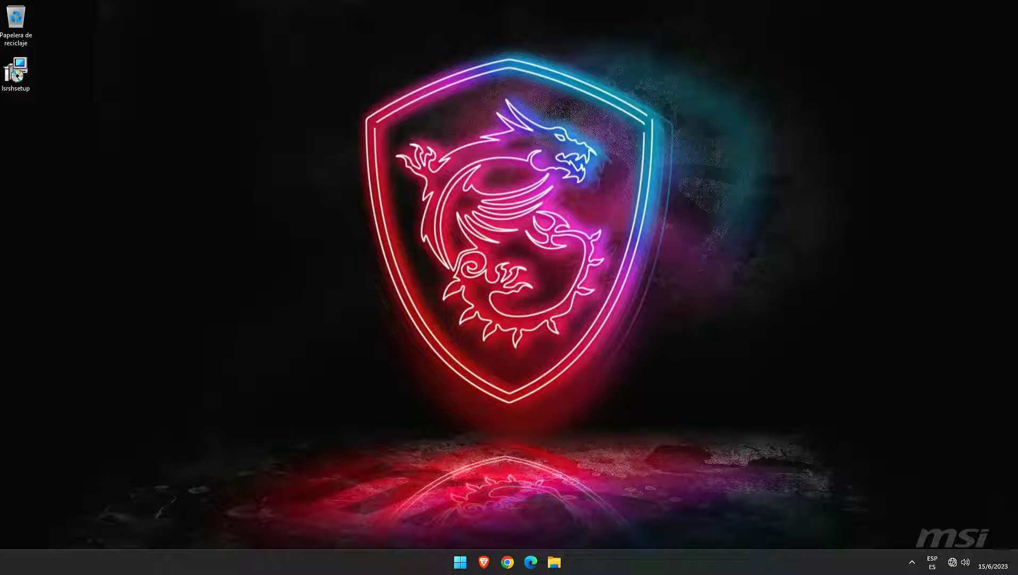
Step: Open Programs and Features (Programas y características) in the Control Panel
{"action": "left_click", "coordinate": [464, 563]}
{"action": "type", "text": "p"}
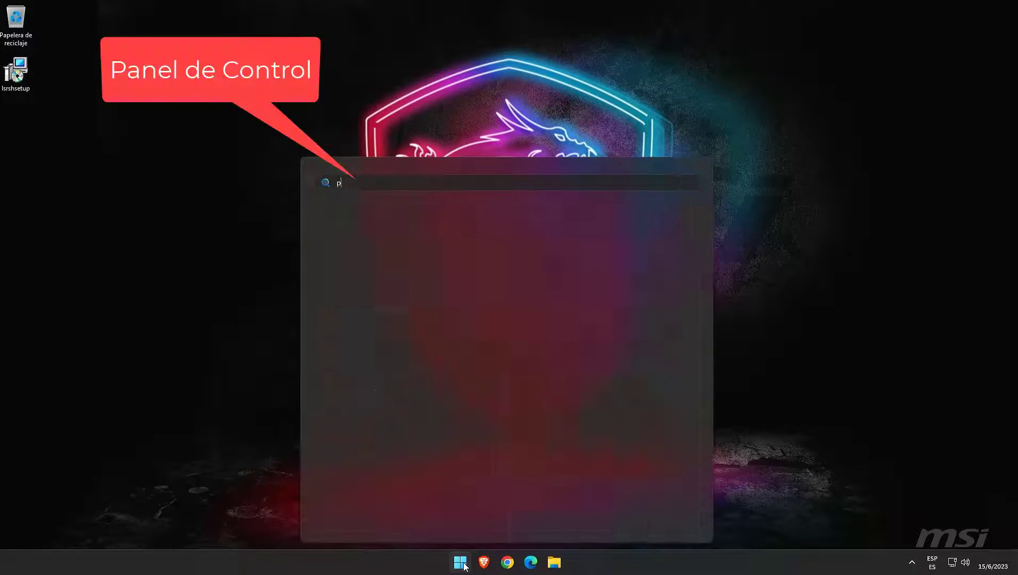
{"action": "type", "text": "anel"}
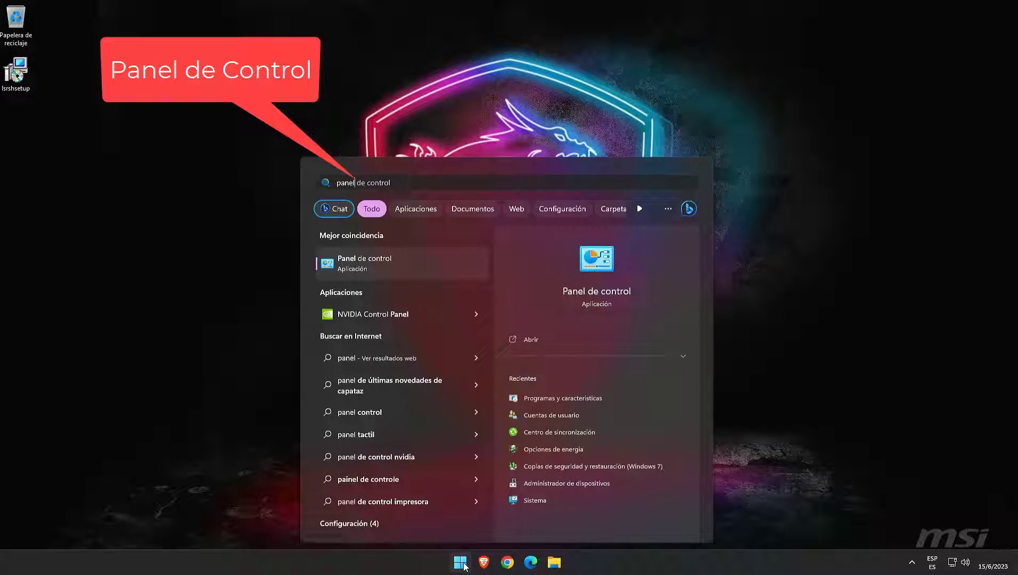
{"action": "key", "text": "Return"}
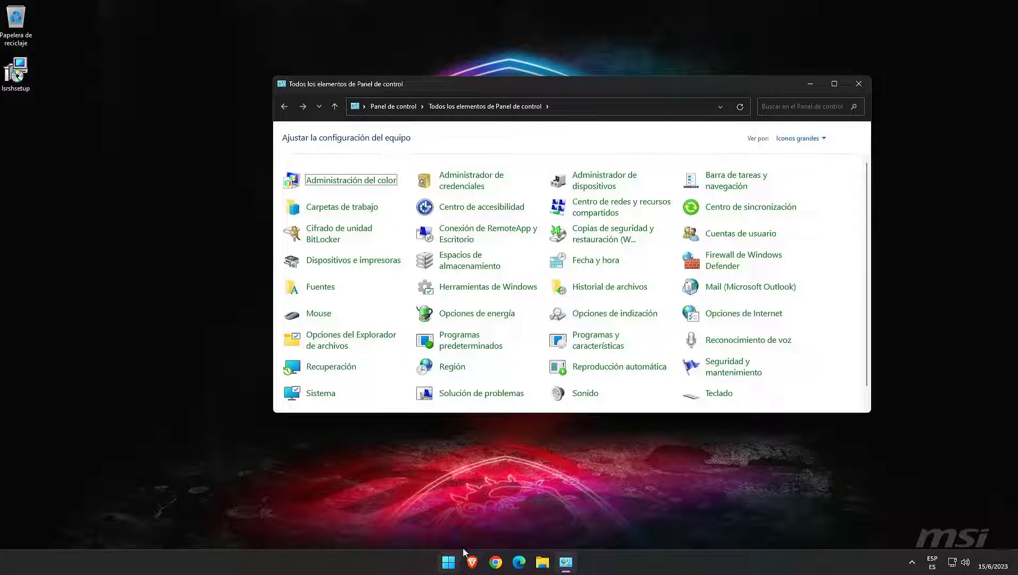
{"action": "left_click", "coordinate": [591, 345]}
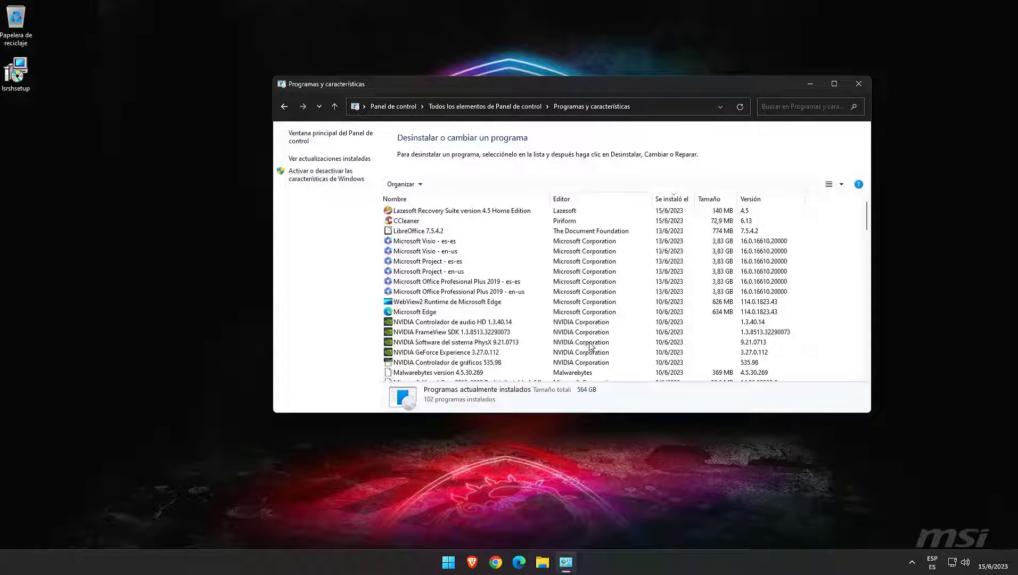
Step: Uninstall Lazesoft Recovery Suite version 4.5 Home Edition with the reason Other, without sending feedback, and close the programs window
{"action": "left_click", "coordinate": [506, 212]}
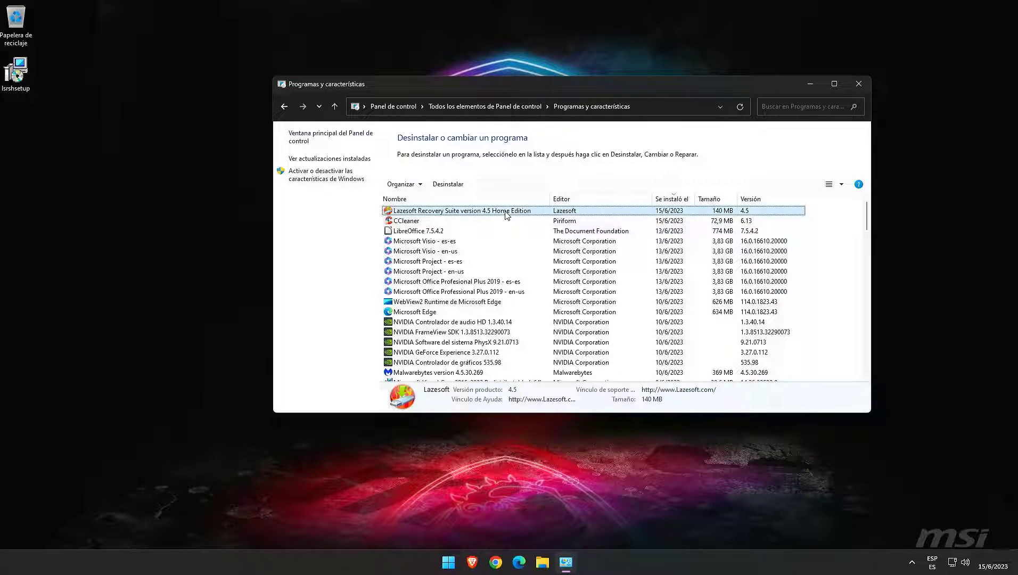
{"action": "left_click", "coordinate": [450, 184]}
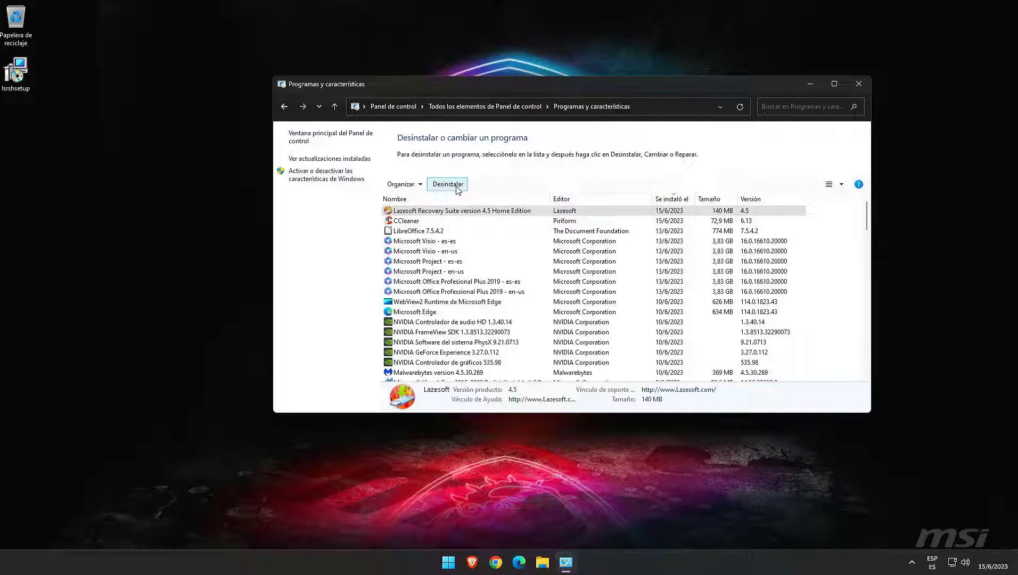
{"action": "left_click", "coordinate": [548, 318]}
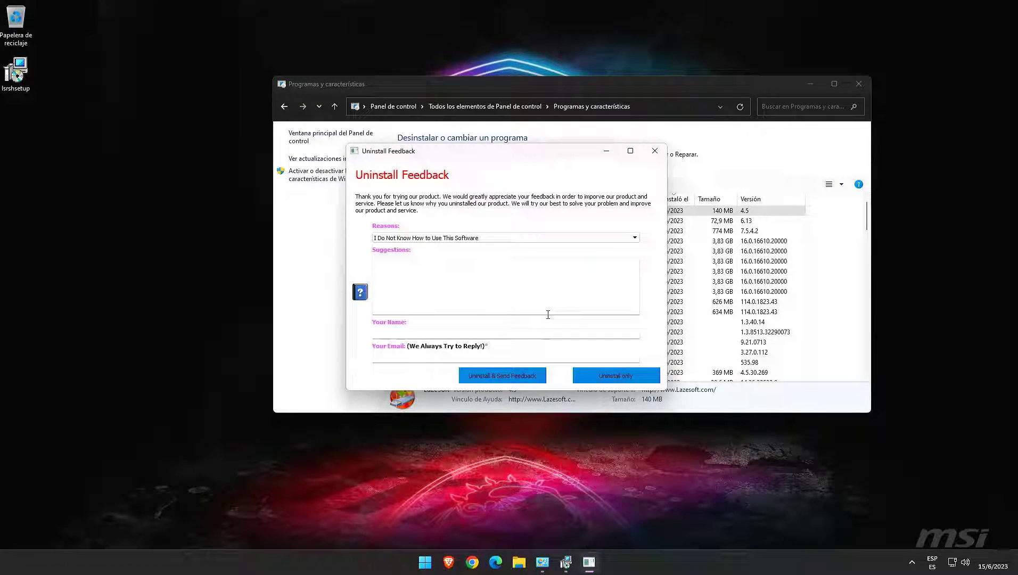
{"action": "left_click", "coordinate": [615, 236]}
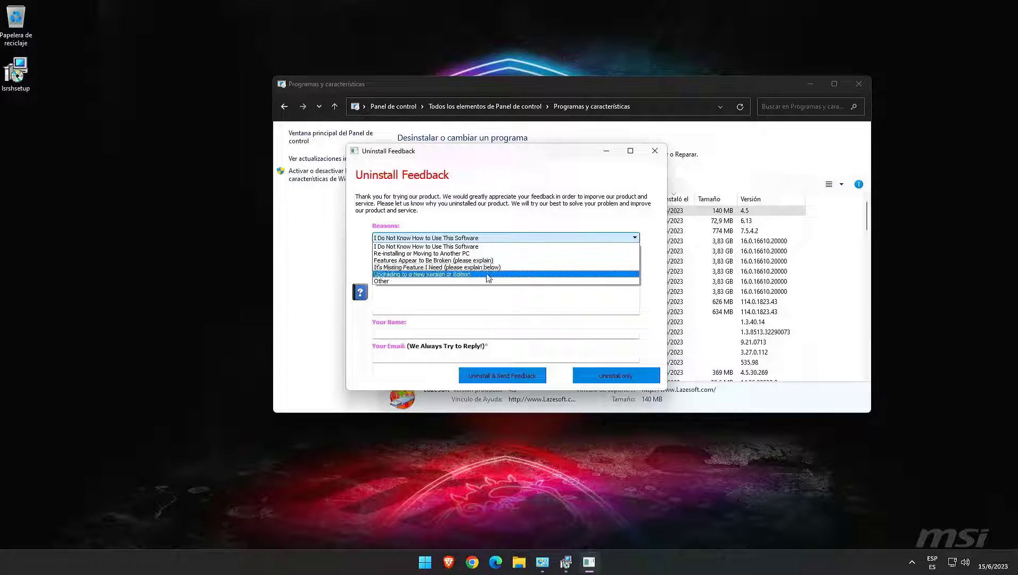
{"action": "left_click", "coordinate": [511, 281]}
{"action": "left_click", "coordinate": [639, 378]}
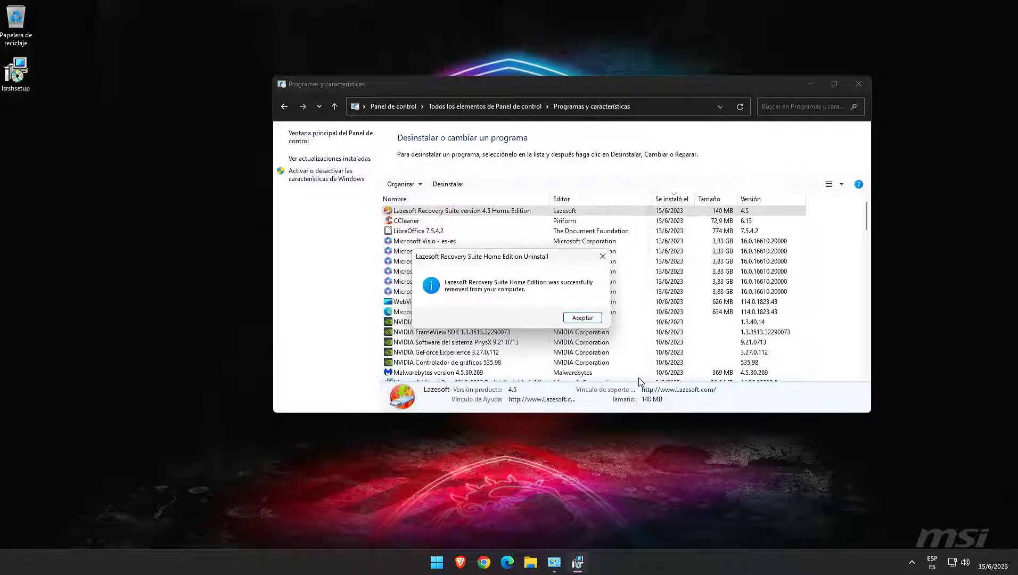
{"action": "left_click", "coordinate": [592, 317]}
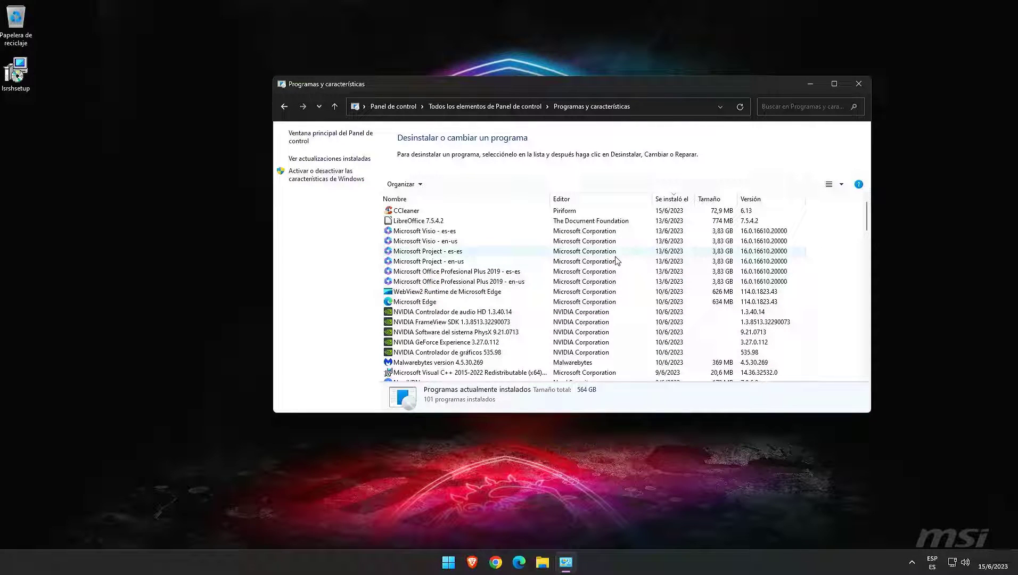
{"action": "left_click", "coordinate": [858, 84]}
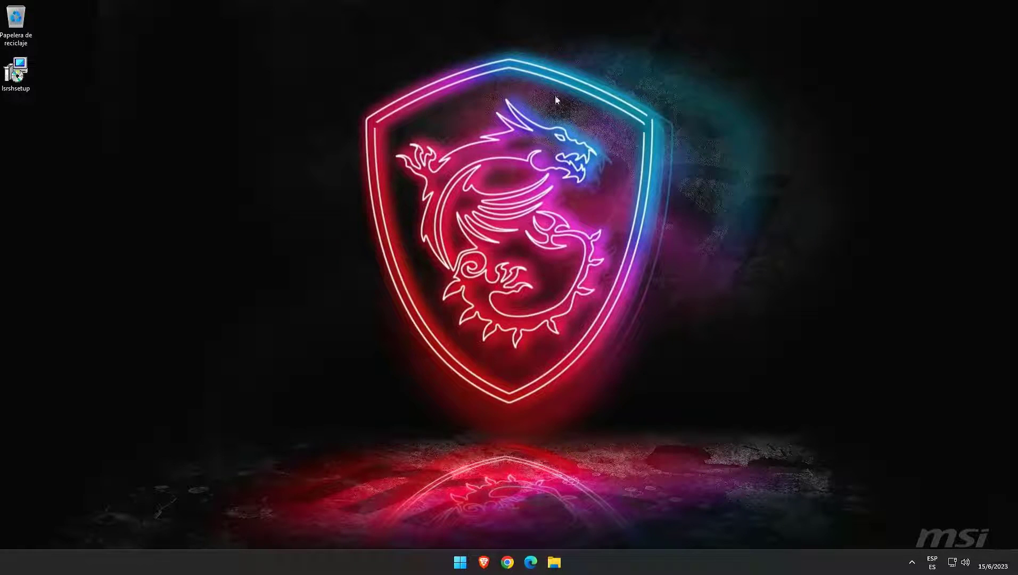
Step: Move the lsrshsetup installer from the desktop to the Recycle Bin and empty the bin permanently
{"action": "left_click_drag", "start_coordinate": [16, 71], "coordinate": [16, 21]}
{"action": "right_click", "coordinate": [17, 28]}
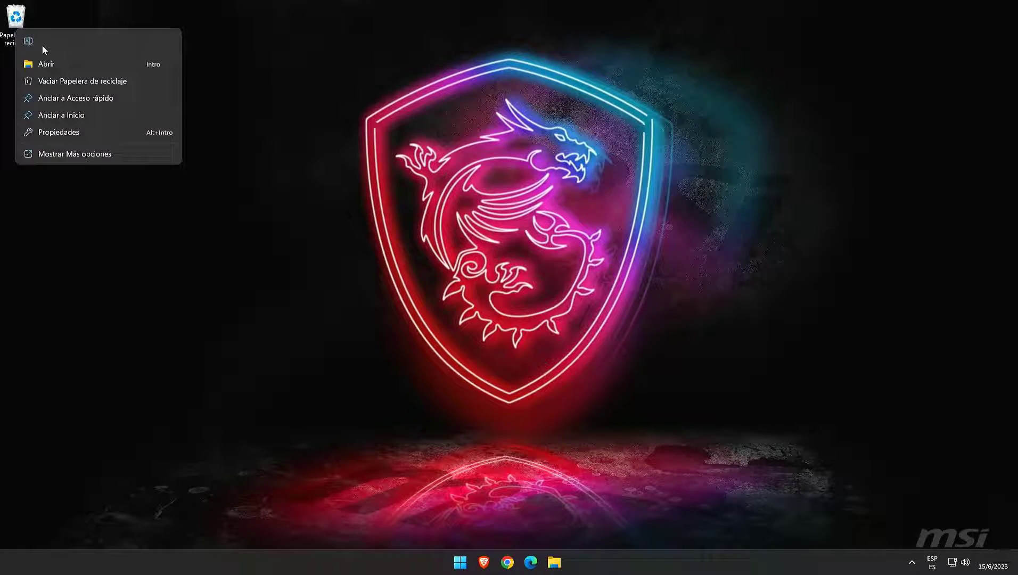
{"action": "left_click", "coordinate": [59, 83]}
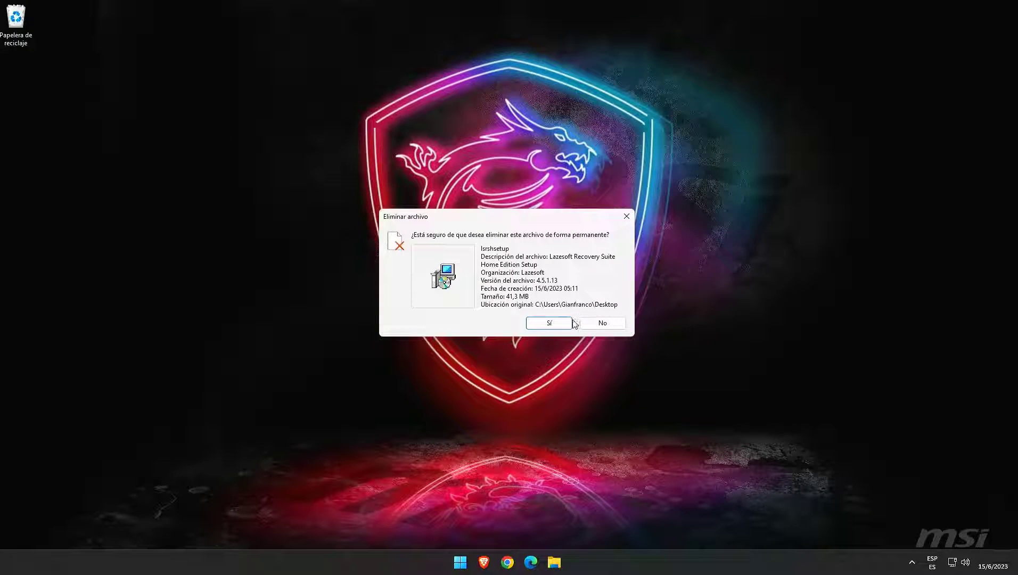
{"action": "left_click", "coordinate": [568, 322]}
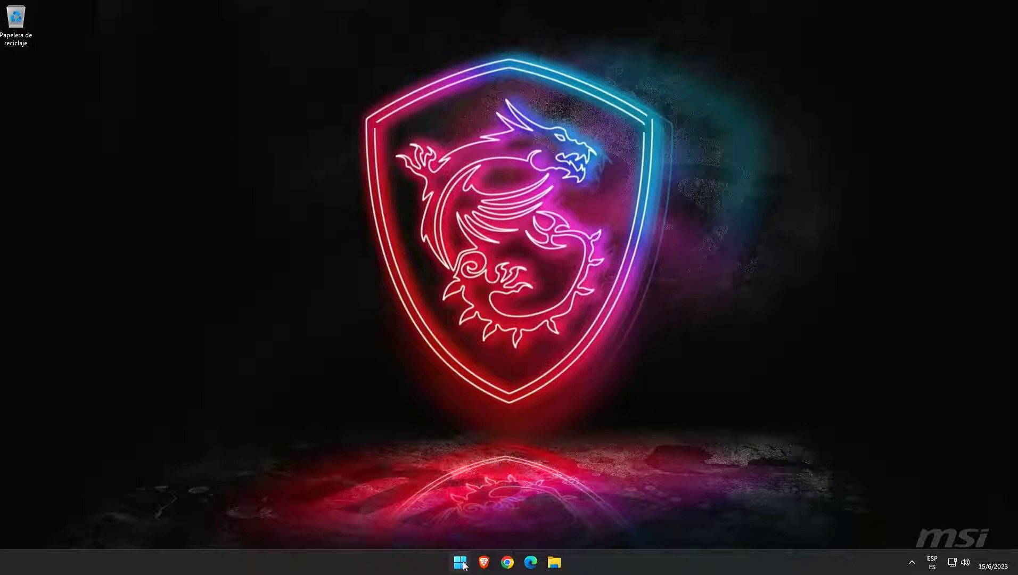
Step: Shut down the computer from Windows
{"action": "left_click", "coordinate": [461, 563]}
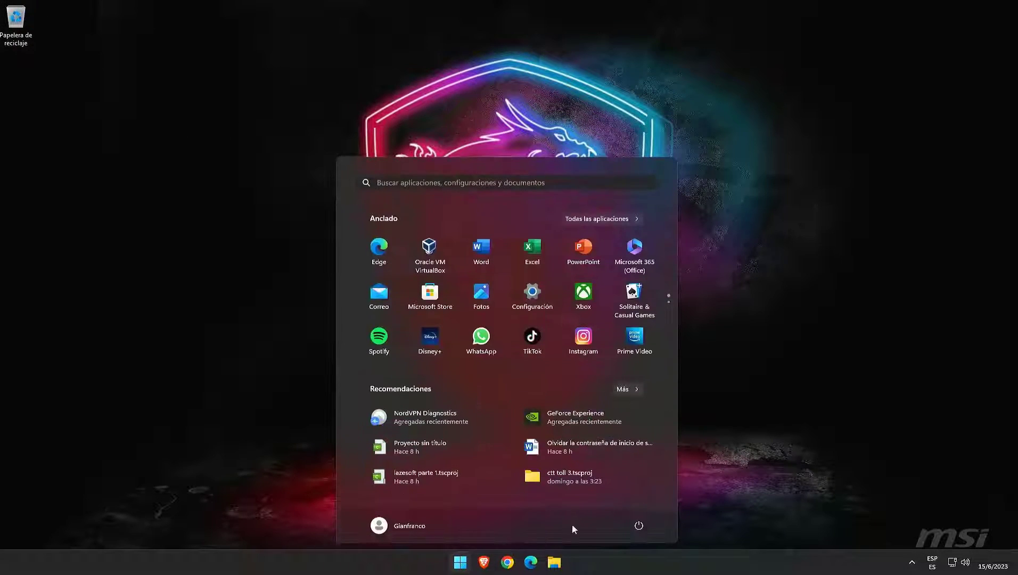
{"action": "left_click", "coordinate": [639, 526]}
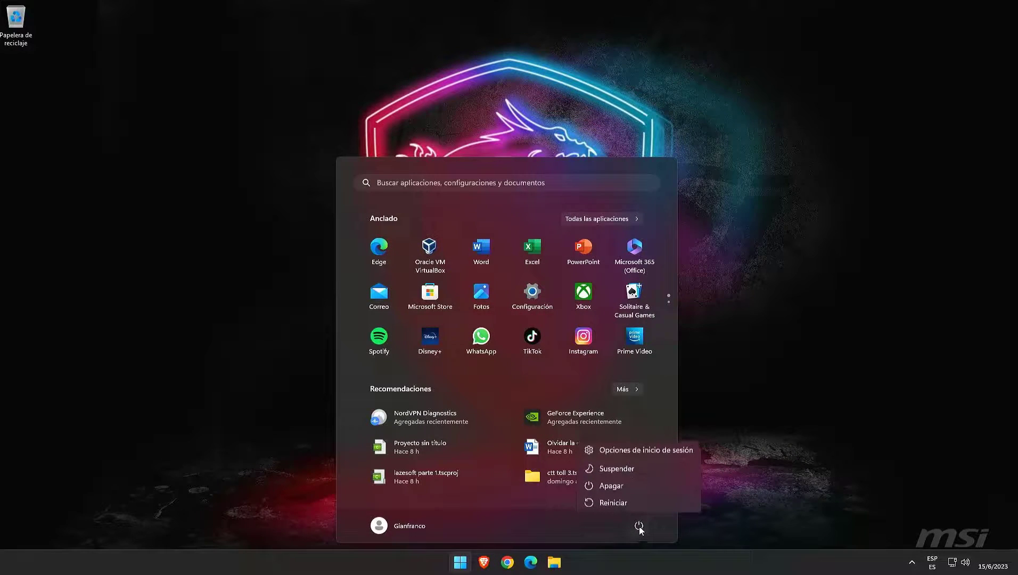
{"action": "left_click", "coordinate": [649, 489]}
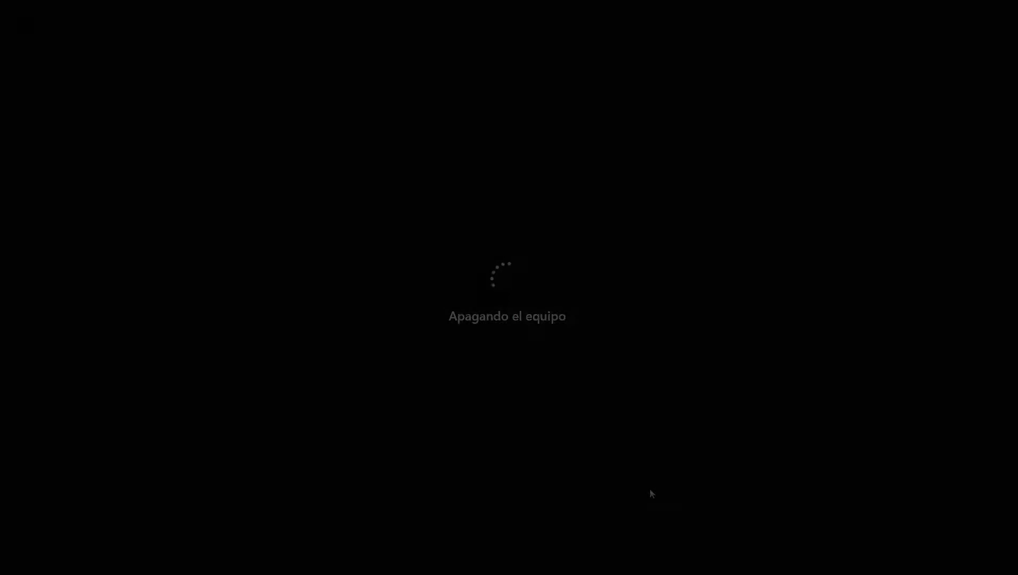